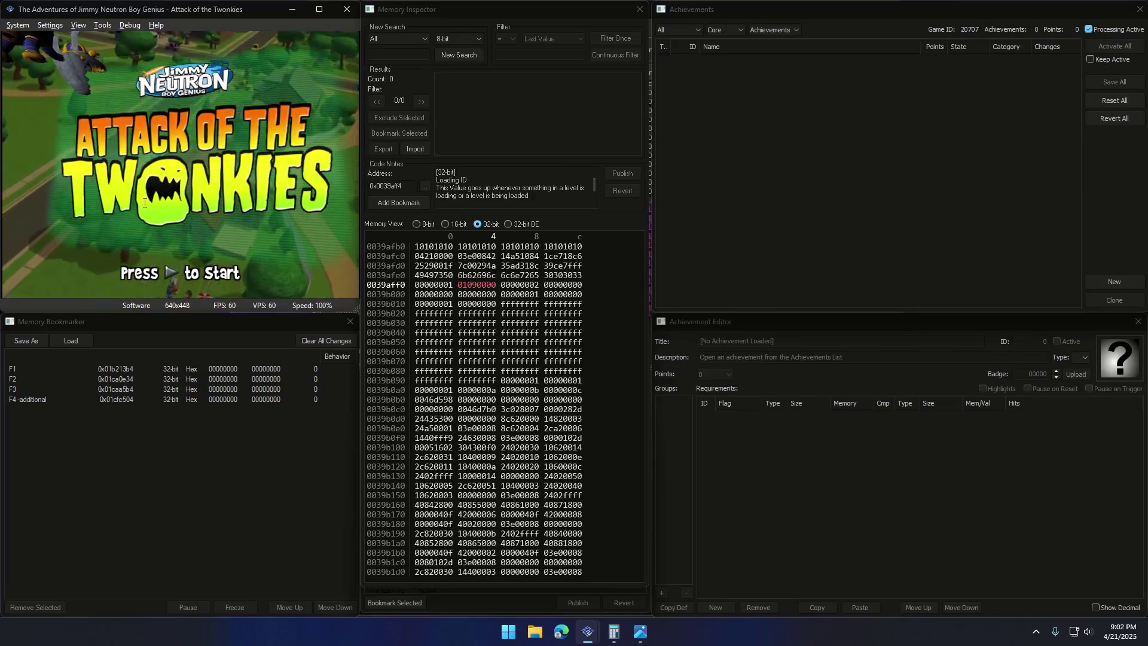
# Load save state 1 from the title screen and view the F1 bookmark's address in memory.
pyautogui.press('Return')
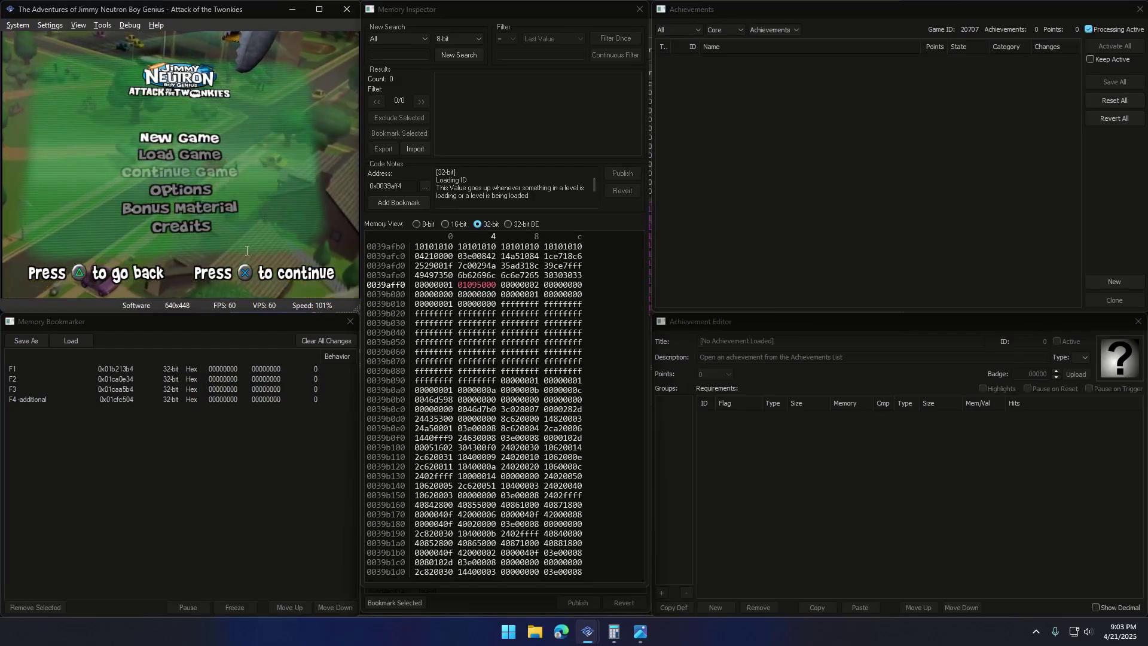
pyautogui.press('F1')
pyautogui.click(124, 371)
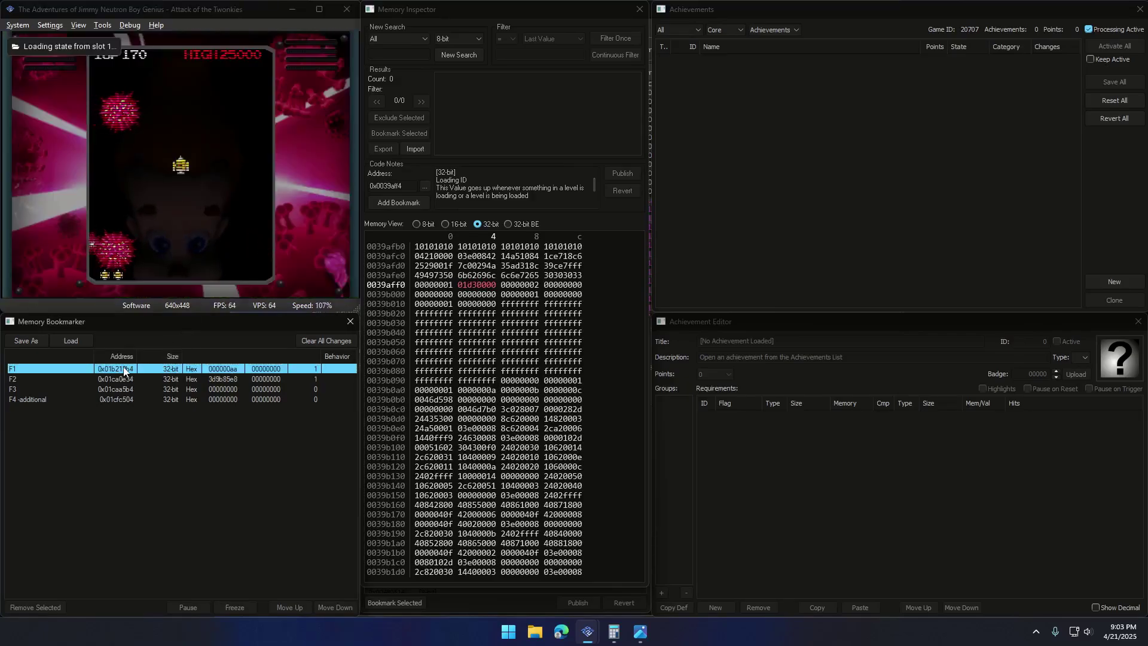
pyautogui.doubleClick(124, 370)
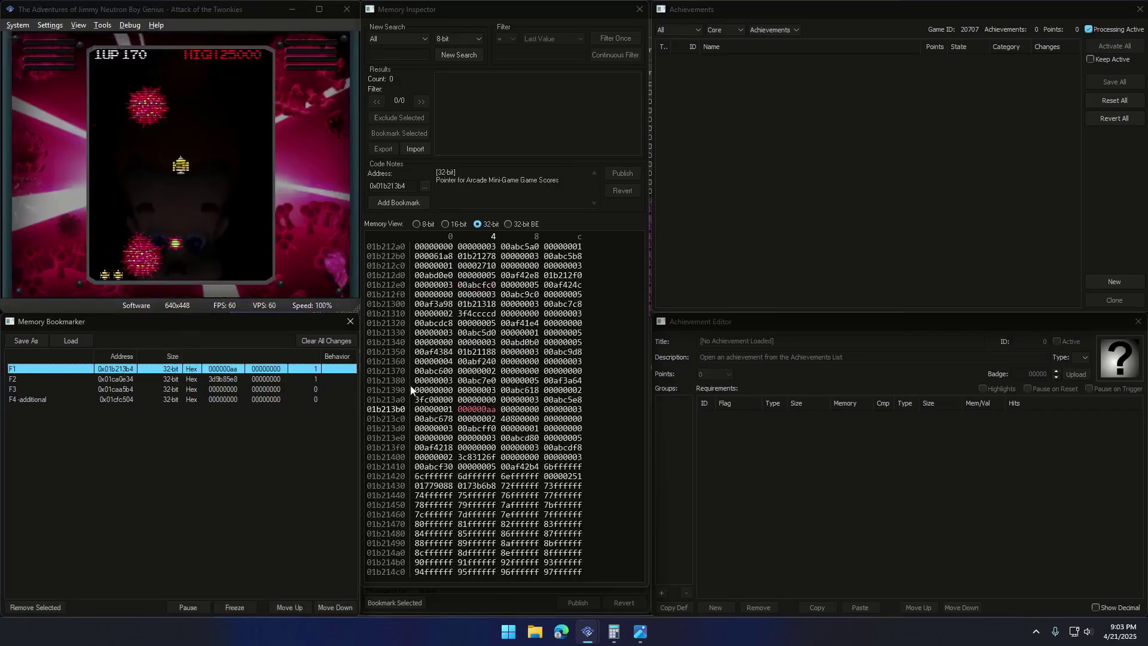
# Load save states 2 and 3 in turn, viewing the F2 and F3 bookmarks' addresses in memory.
pyautogui.press('F2')
pyautogui.click(112, 382)
pyautogui.doubleClick(113, 382)
pyautogui.press('F3')
pyautogui.click(115, 389)
pyautogui.doubleClick(115, 389)
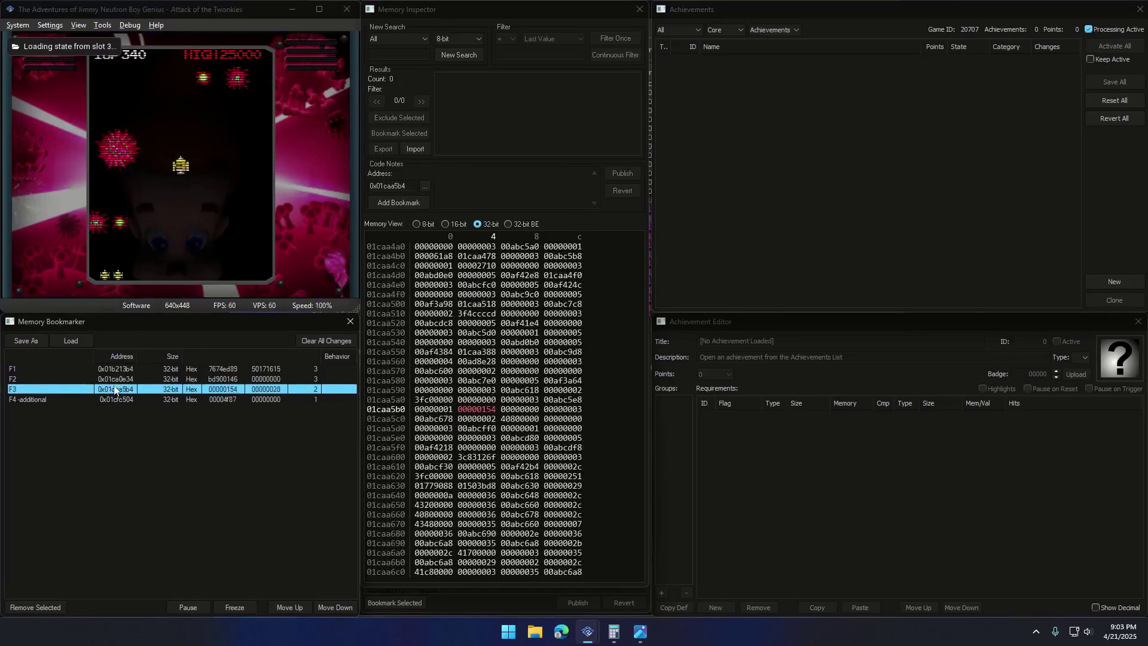
# With save state 1 loaded, open the Pointer Finder and capture the F1 bookmark's address 0x01b213b4 as State 1.
pyautogui.doubleClick(117, 369)
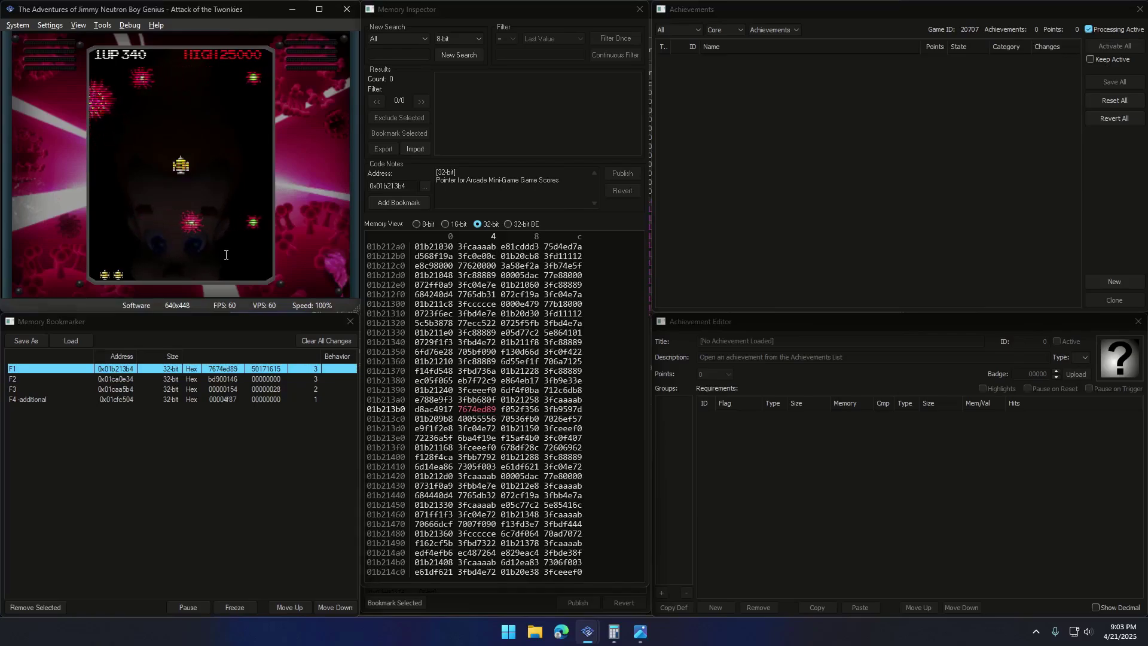
pyautogui.press('F1')
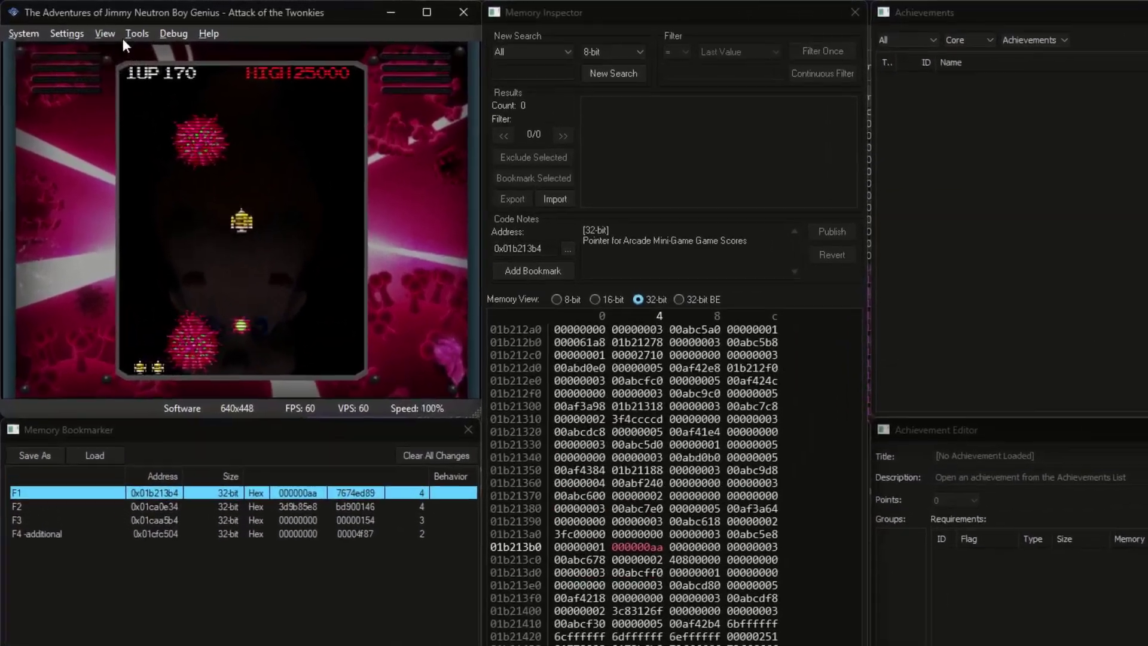
pyautogui.click(98, 25)
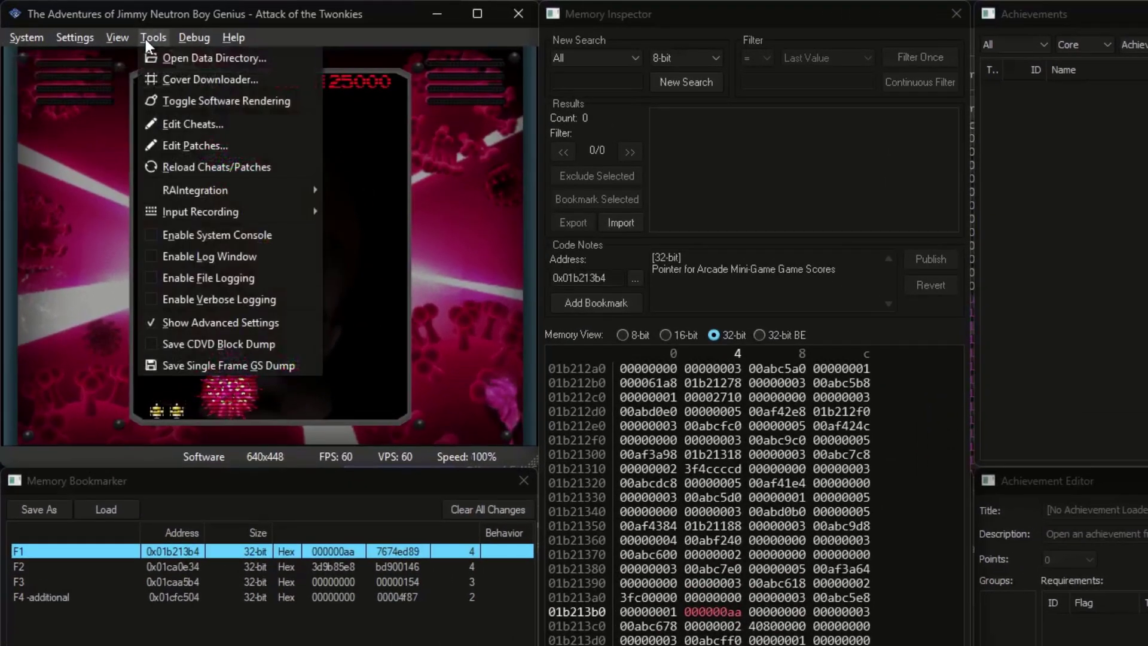
pyautogui.moveTo(239, 190)
pyautogui.click(394, 495)
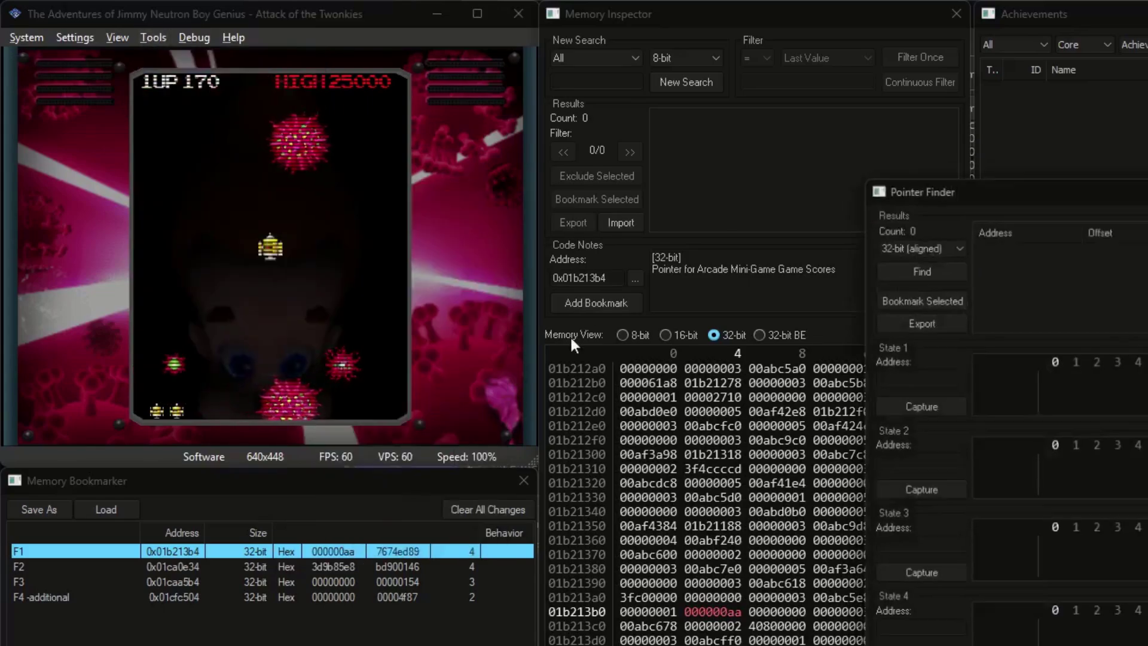
pyautogui.click(914, 408)
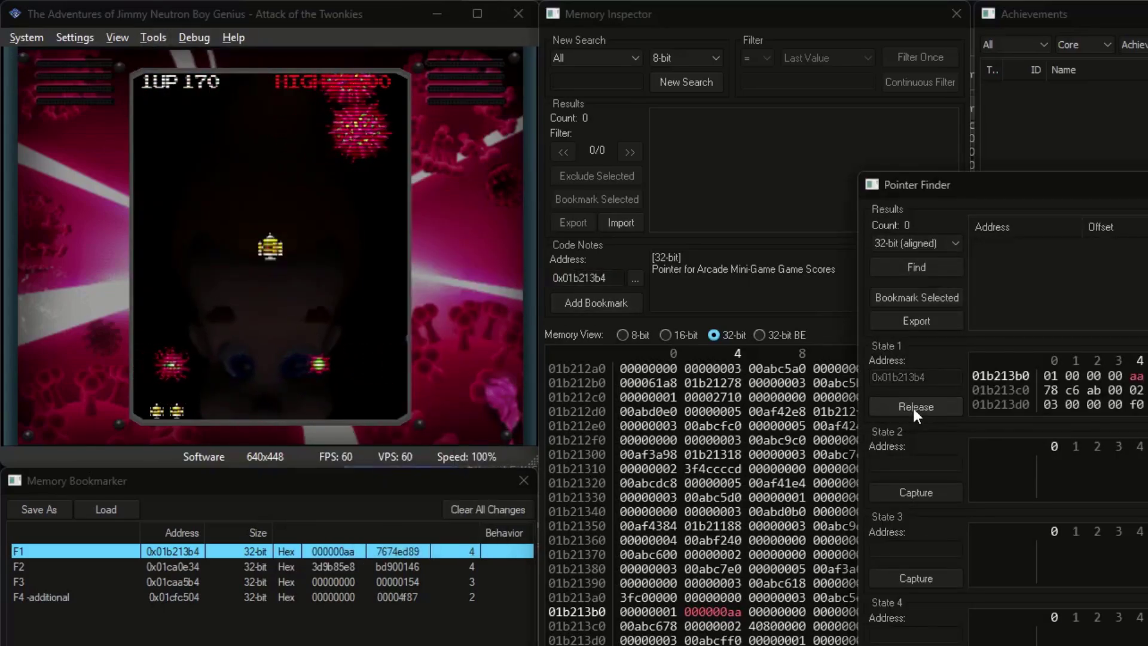
# Load save state 2 and capture the F2 bookmark's address 0x01ca0e34 as State 2 in the Pointer Finder.
pyautogui.press('F2')
pyautogui.doubleClick(179, 568)
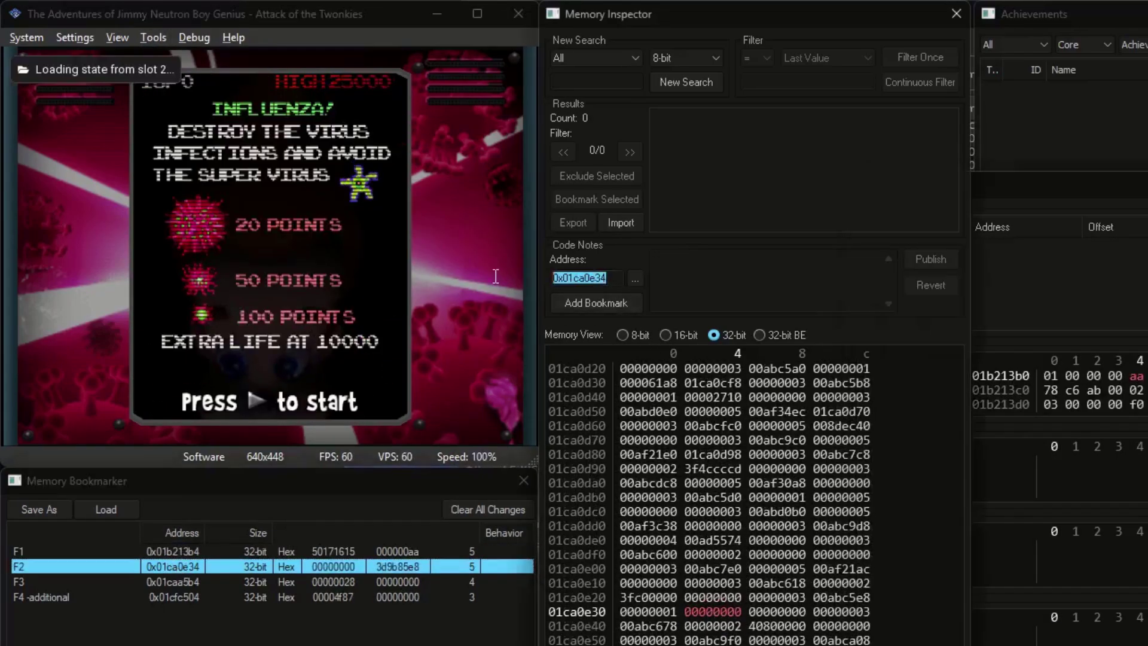
pyautogui.click(1010, 478)
pyautogui.click(903, 491)
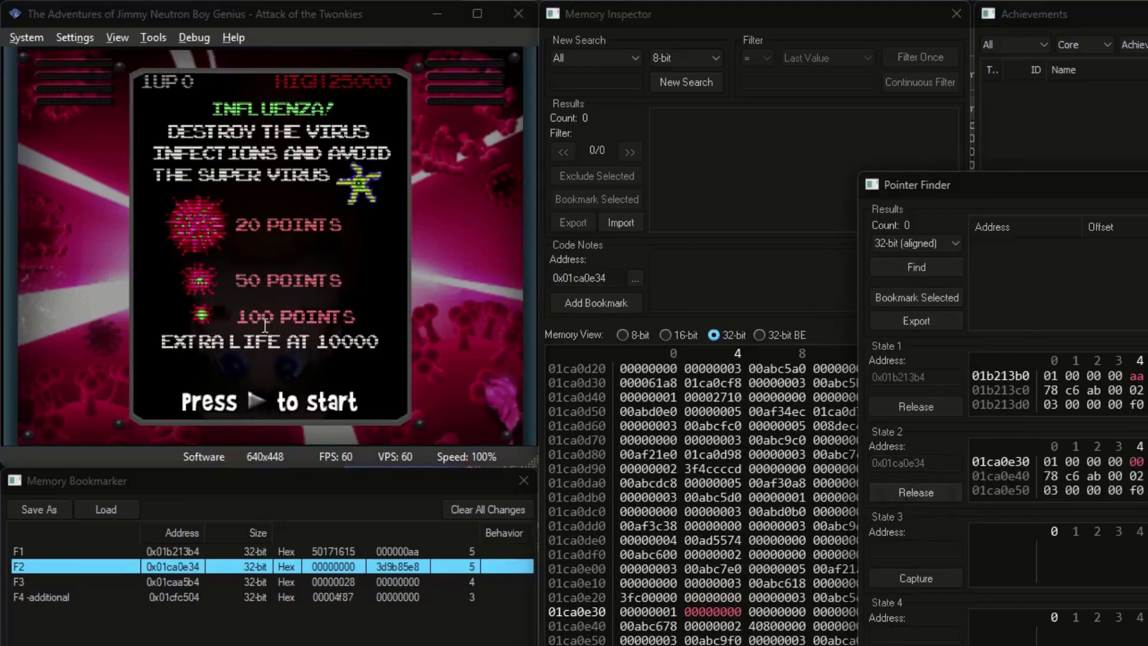
# Load save state 3, bring up the F3 bookmark's address 0x01caa5b4, and run the pointer search with the game paused.
pyautogui.press('F3')
pyautogui.doubleClick(179, 581)
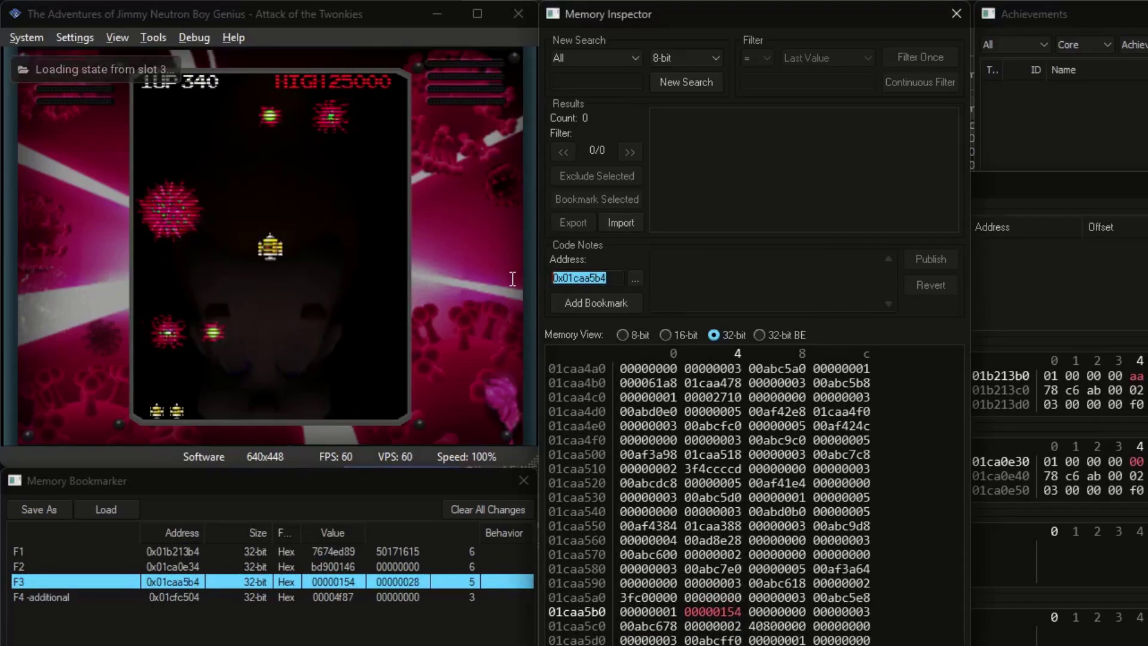
pyautogui.click(1052, 281)
pyautogui.press('Escape')
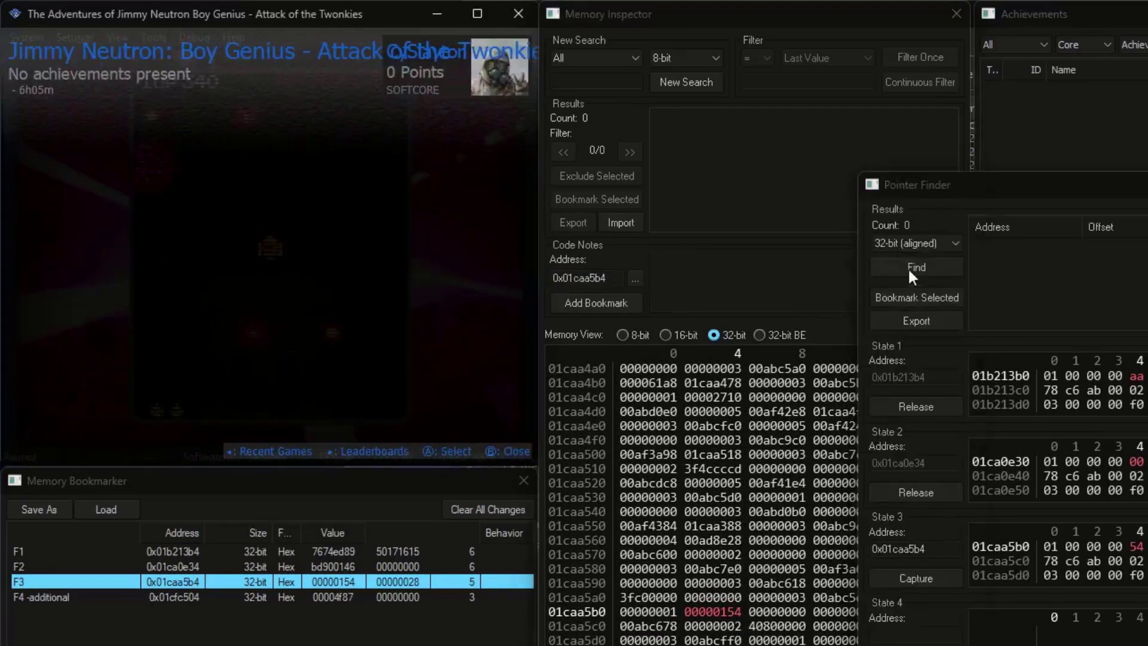
pyautogui.click(915, 269)
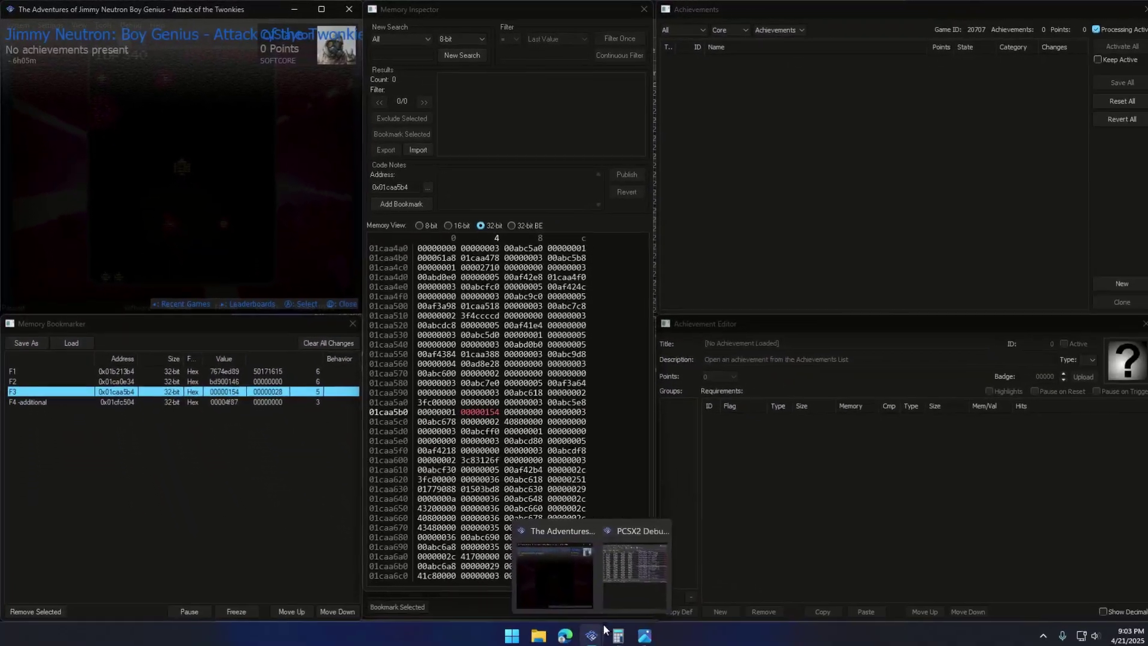
# In the PCSX2 Debugger, add a write-only memory breakpoint at 0x01caa5b4 and resume execution.
pyautogui.click(559, 568)
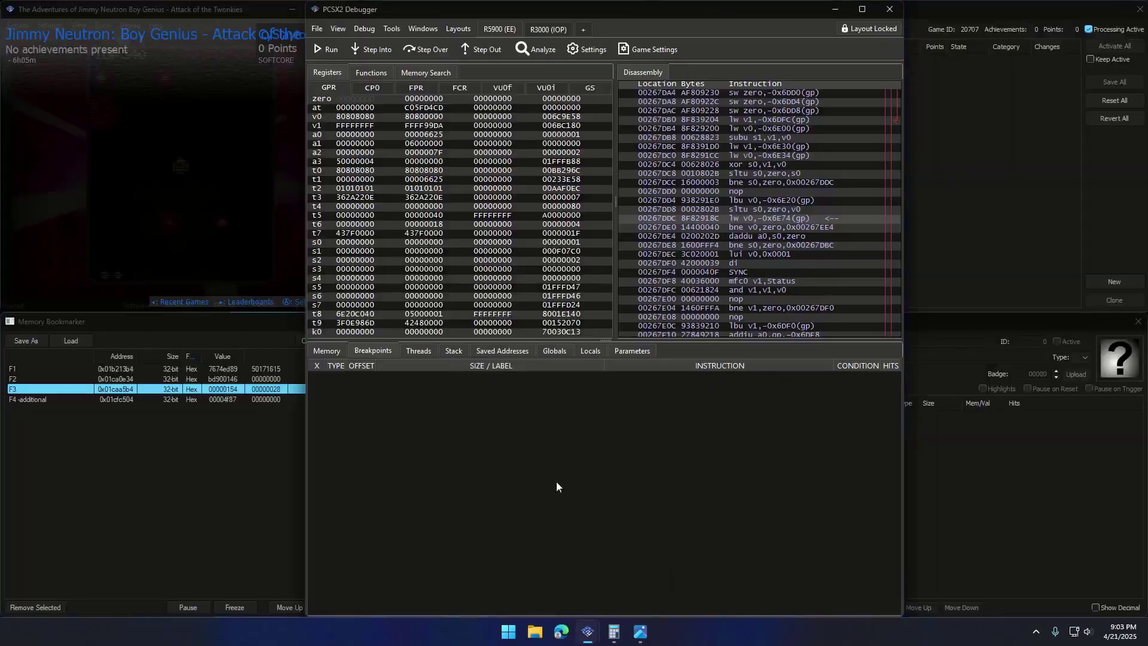
pyautogui.rightClick(545, 412)
pyautogui.click(556, 419)
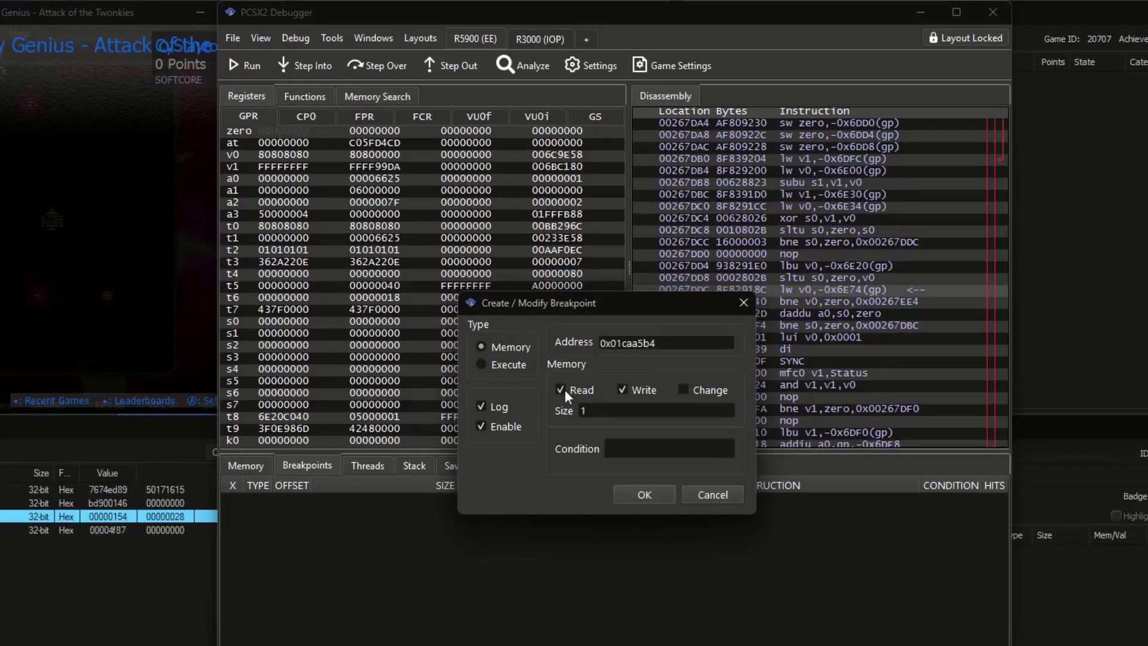
pyautogui.click(564, 389)
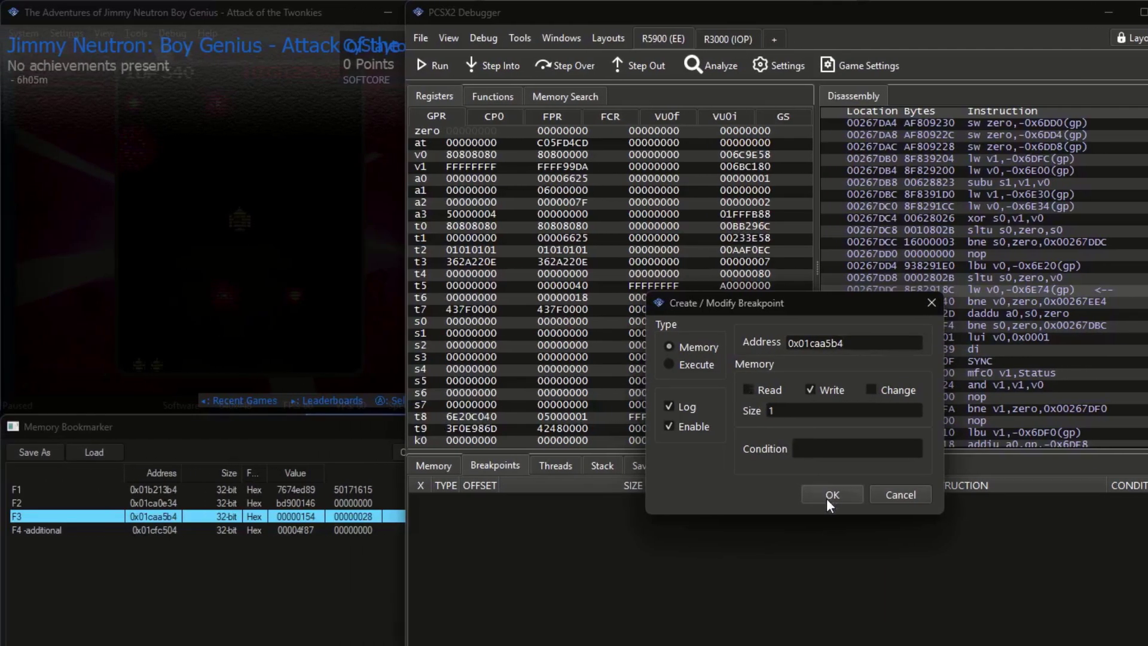
pyautogui.click(645, 495)
pyautogui.click(444, 66)
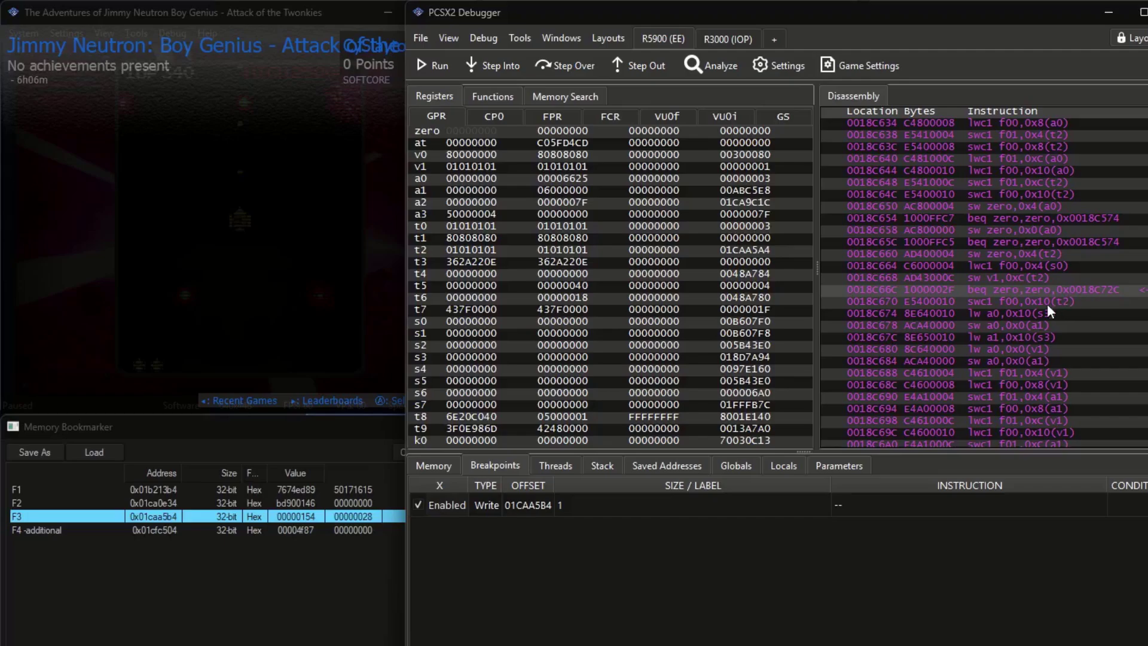
# Copy register t2's value from the debugger and start a new 32-bit (aligned) search in the Memory Inspector.
pyautogui.rightClick(732, 249)
pyautogui.click(753, 289)
pyautogui.click(299, 296)
pyautogui.click(609, 51)
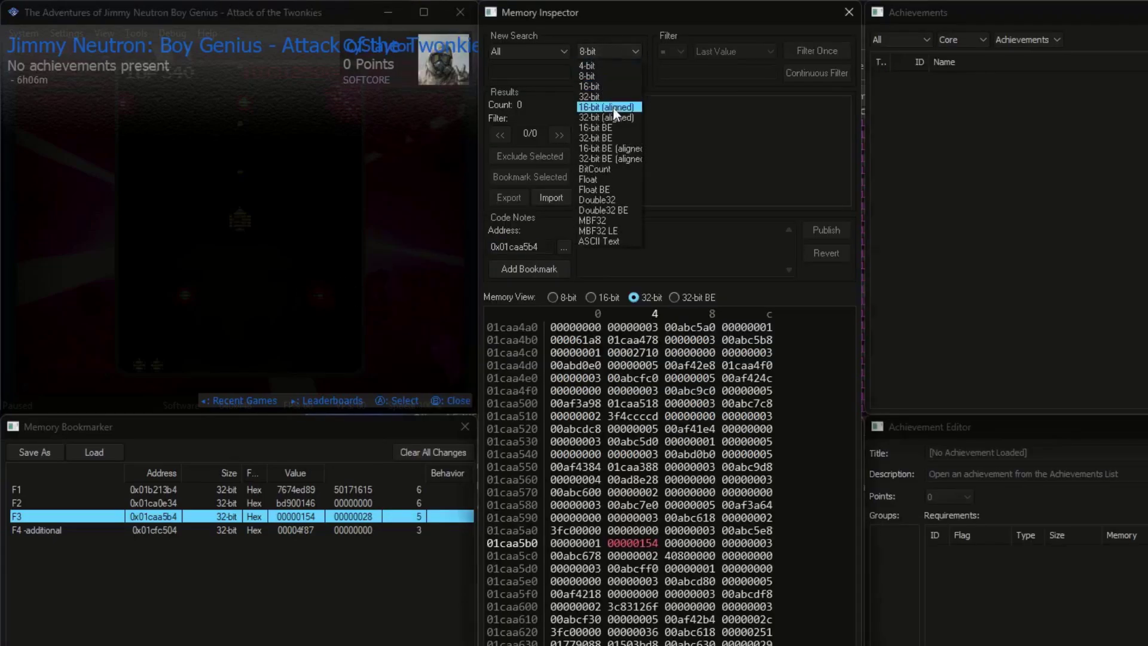
pyautogui.click(612, 111)
pyautogui.click(620, 74)
# Filter the memory search for values equal to the constant 0x01CAA5A4.
pyautogui.click(712, 52)
pyautogui.click(714, 107)
pyautogui.click(687, 73)
pyautogui.write('0x')
pyautogui.hotkey('ctrl', 'v')
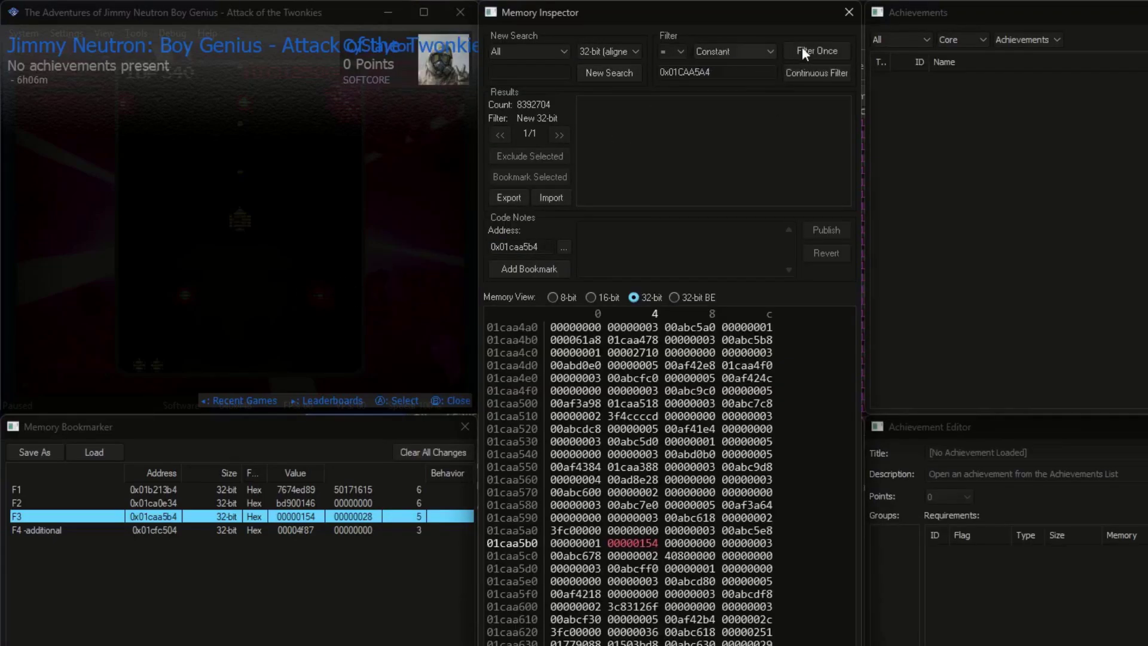
pyautogui.click(805, 51)
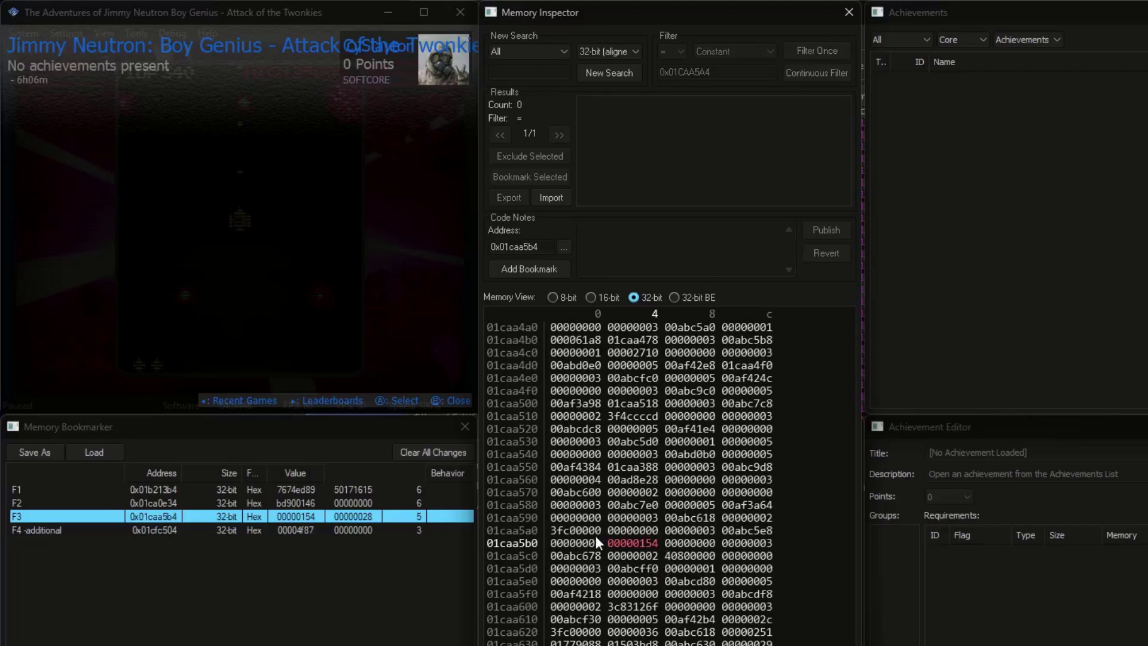
# Load save state 1, bring up the F1 bookmark's address in memory, and pause the game.
pyautogui.click(164, 489)
pyautogui.click(195, 317)
pyautogui.press('Escape')
pyautogui.press('F1')
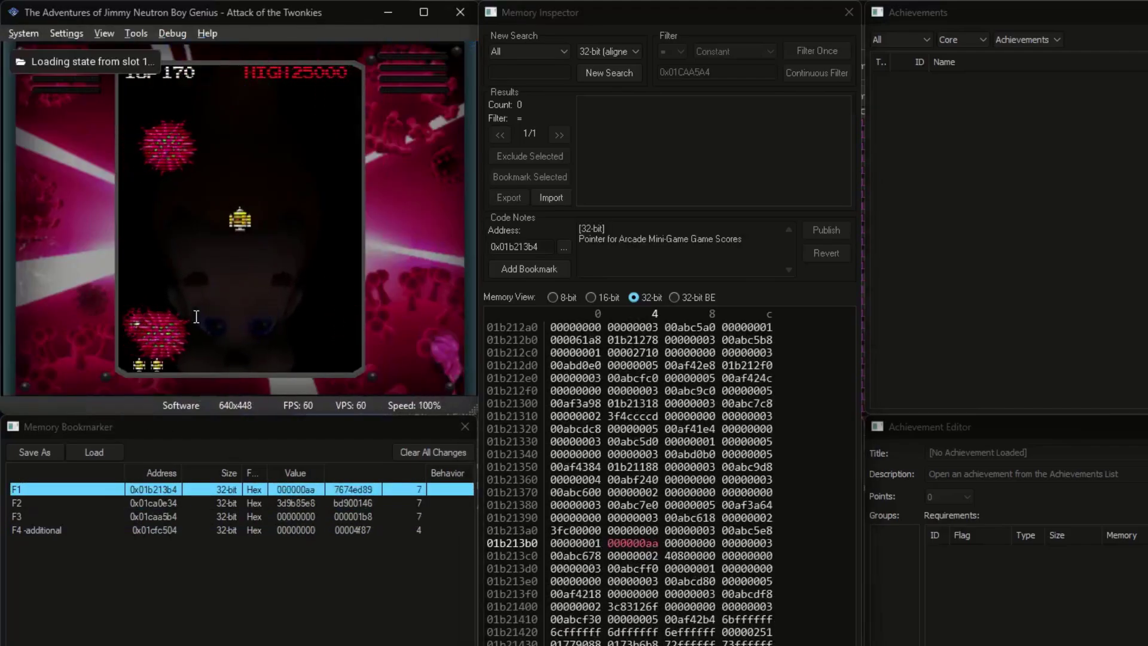
pyautogui.press('Escape')
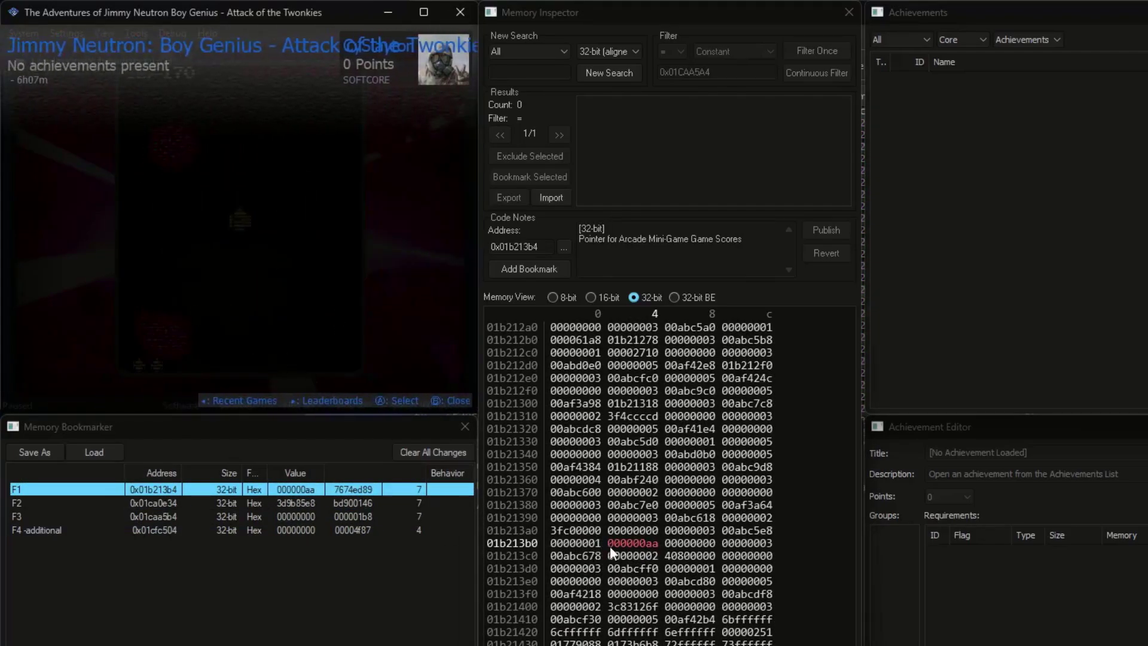
# Examine the memory rows above 0x01b213b4 for nearby pointer values, comparing the 8-bit and 32-bit views.
pyautogui.click(580, 544)
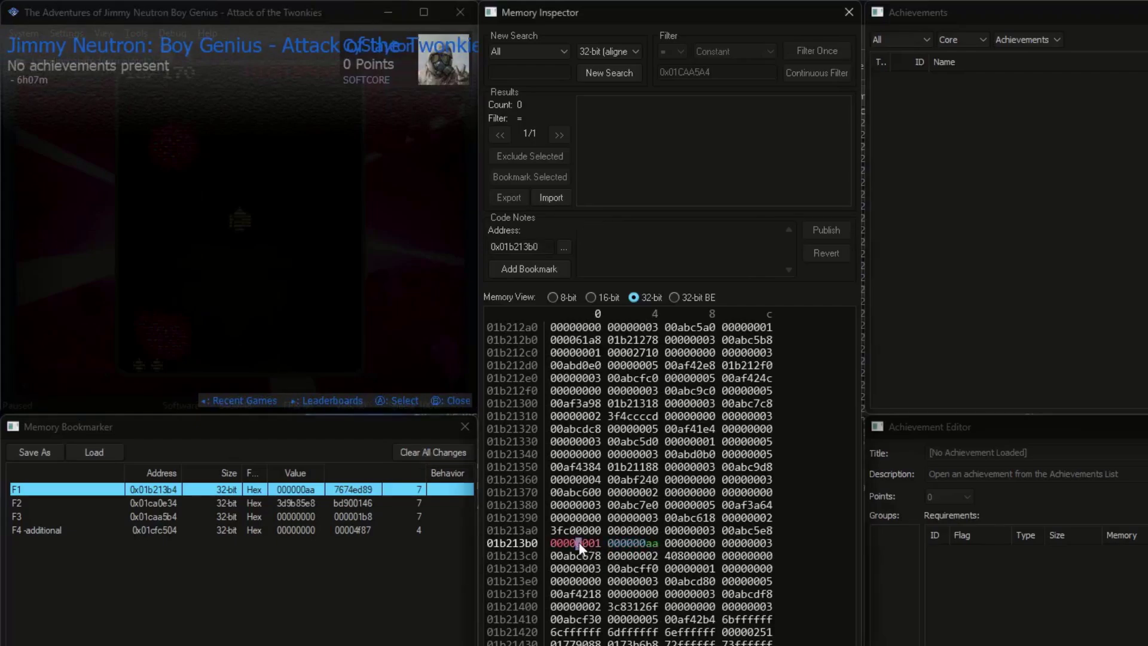
pyautogui.press('Up')
pyautogui.press('Up')
pyautogui.press('Up')
pyautogui.press('Up')
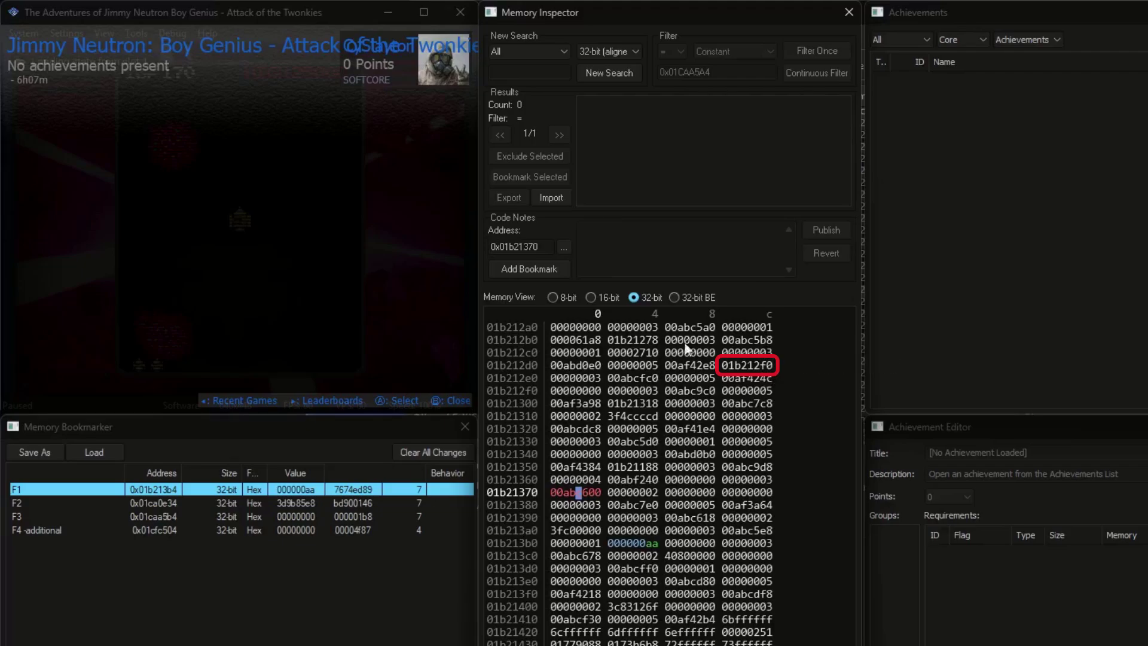
pyautogui.click(560, 299)
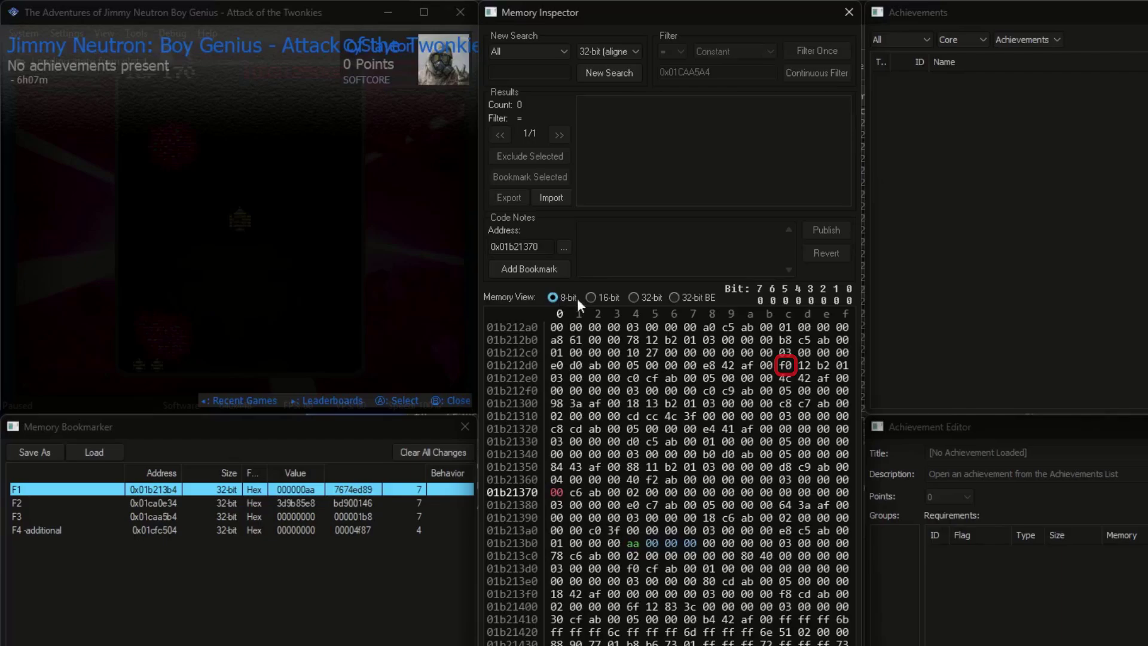
pyautogui.click(642, 298)
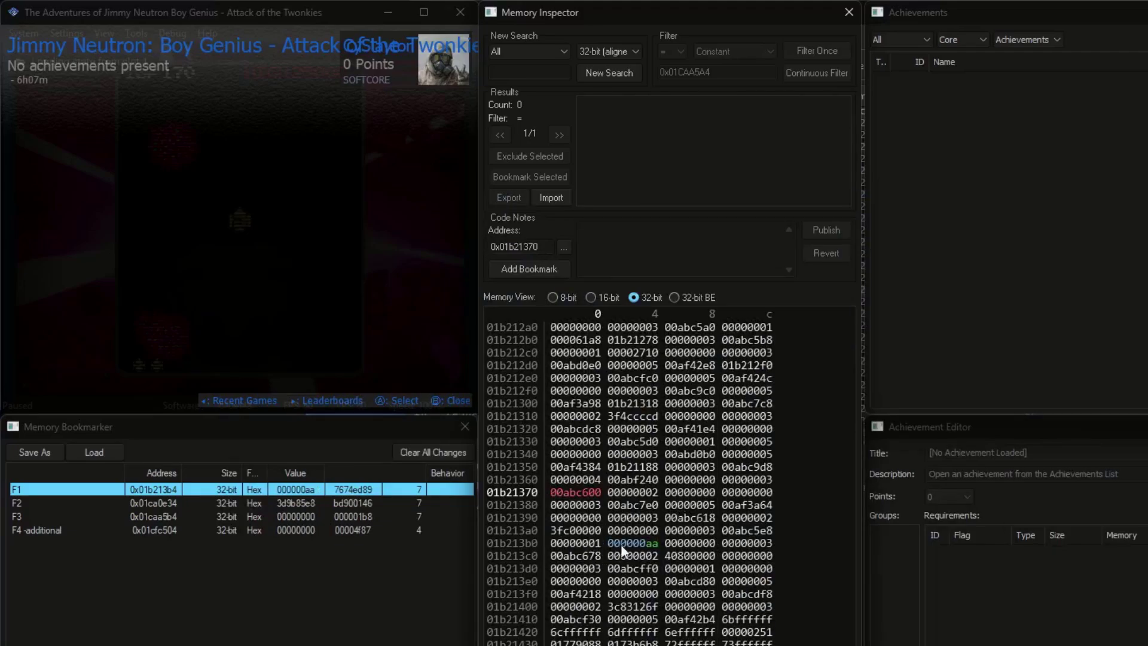
# Start a new memory search and filter it for values equal to the address 0x01b213b0.
pyautogui.click(595, 544)
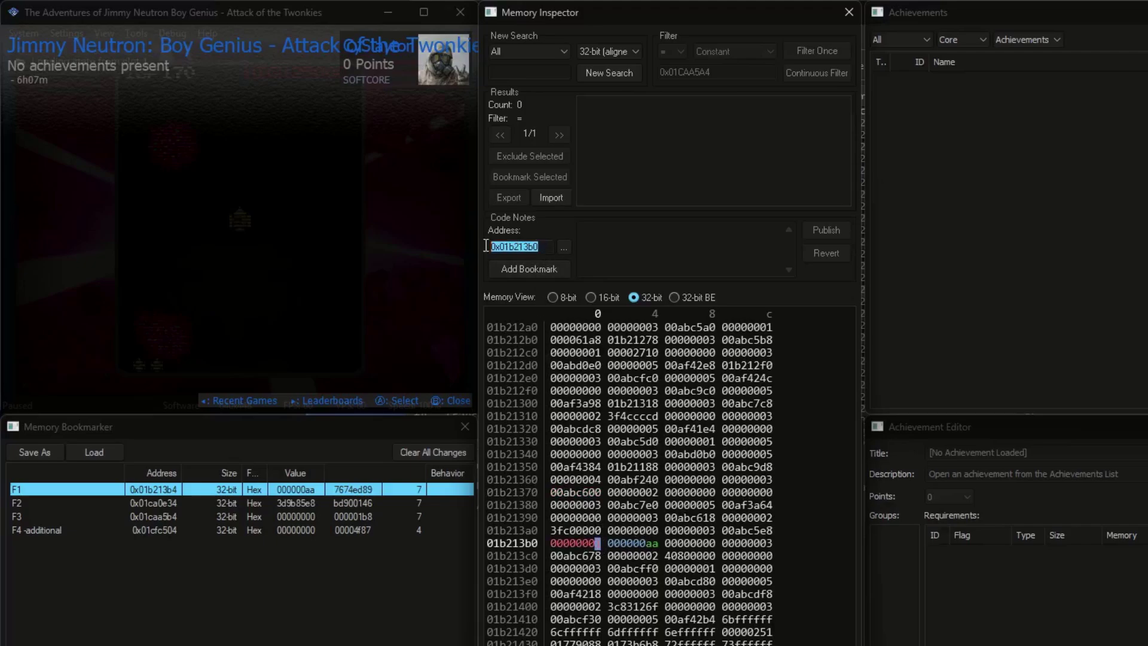
pyautogui.click(608, 72)
pyautogui.doubleClick(661, 73)
pyautogui.hotkey('ctrl', 'v')
pyautogui.click(807, 54)
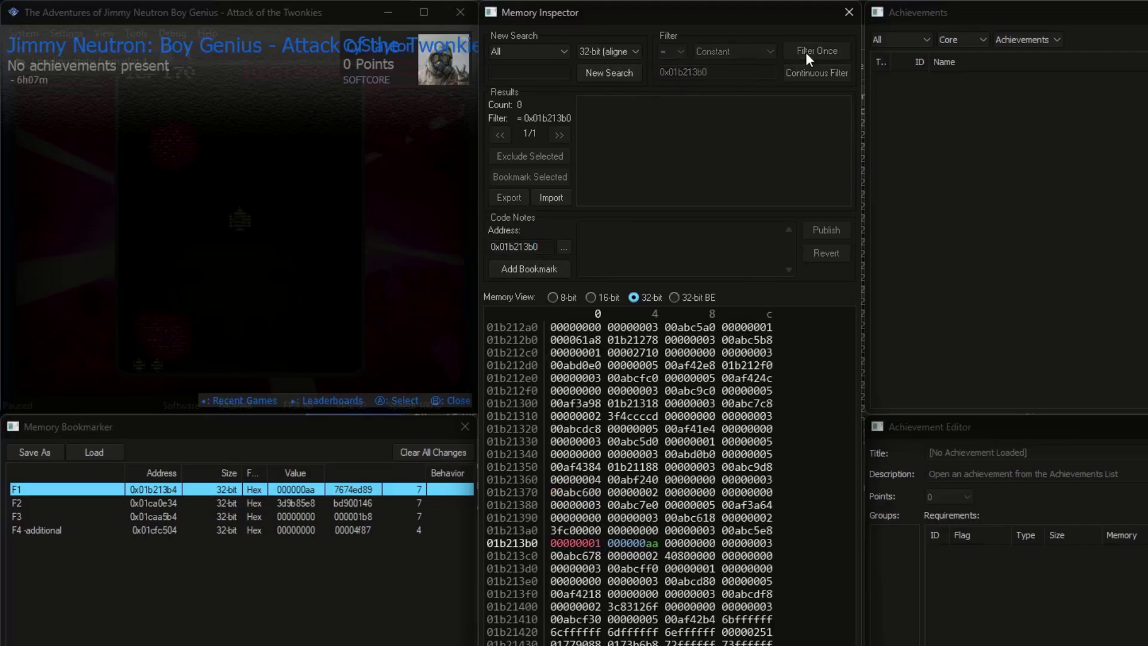
# Move one row up in memory and run a new search for values equal to 0x01b213a0.
pyautogui.click(591, 530)
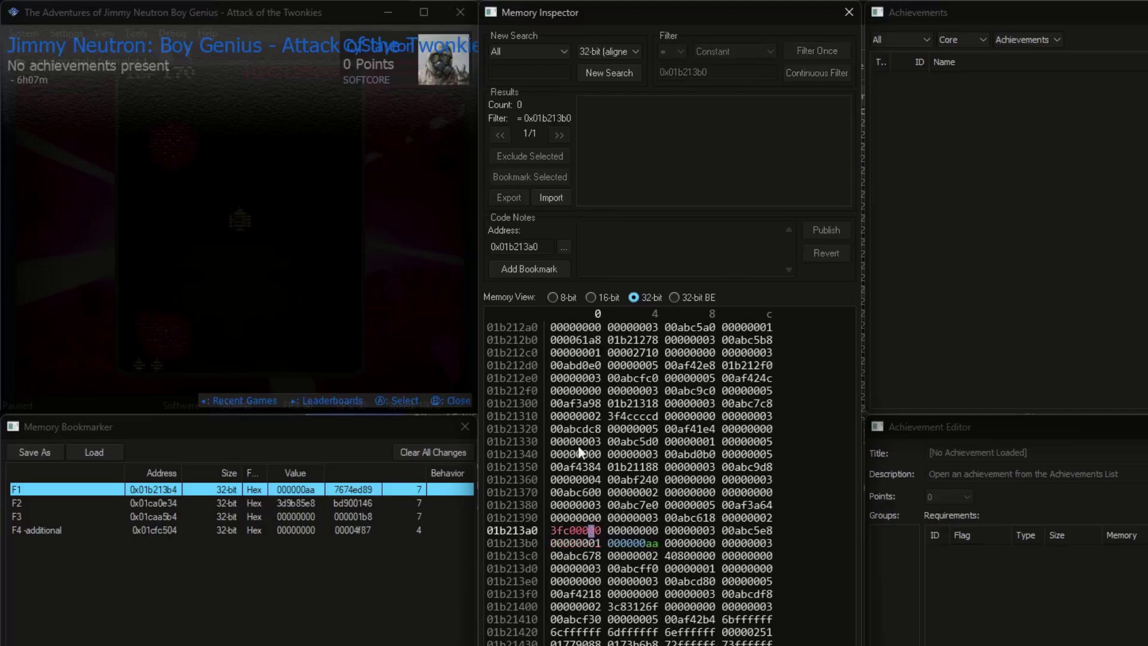
pyautogui.doubleClick(527, 247)
pyautogui.click(609, 72)
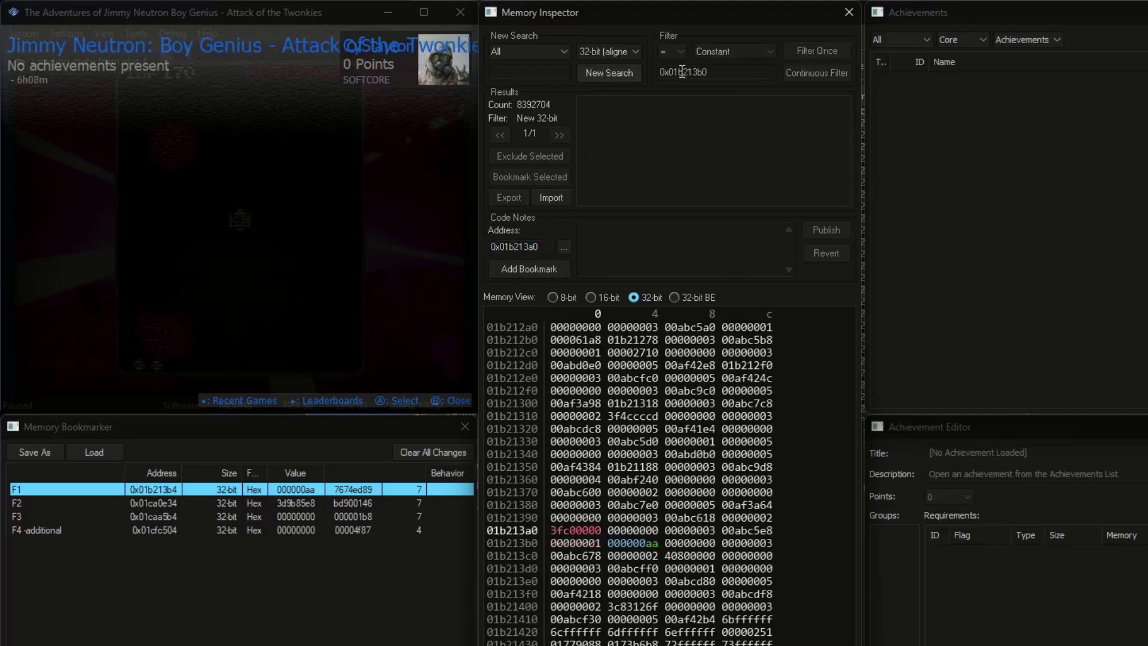
pyautogui.hotkey('ctrl', 'v')
pyautogui.click(804, 52)
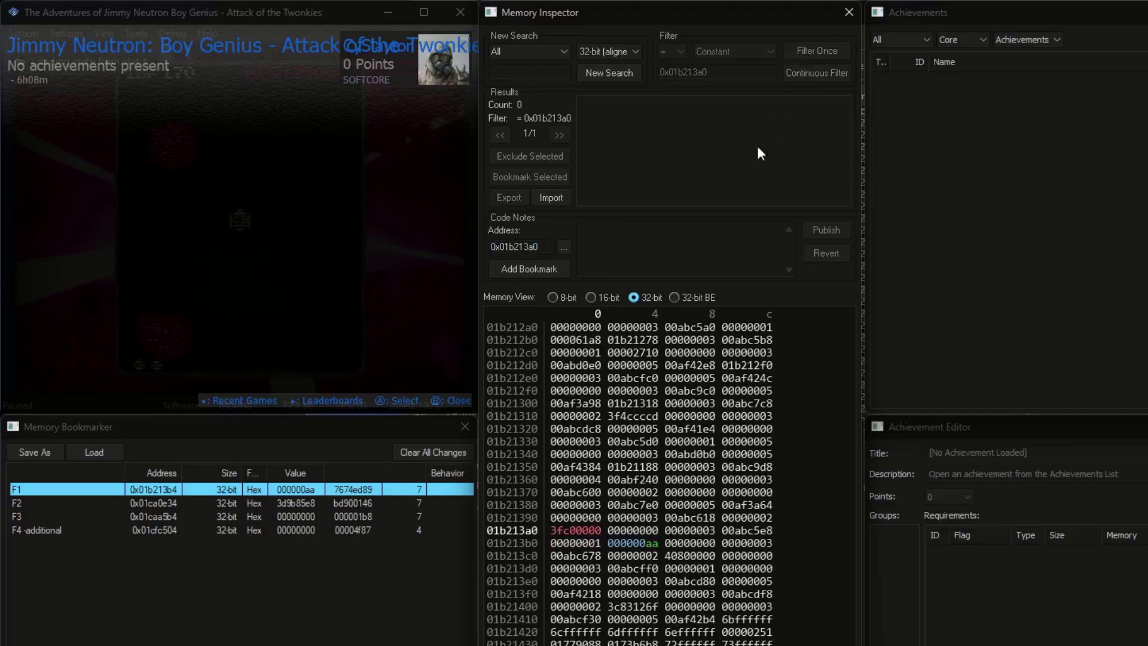
# Move up to the next memory row and run a new search for values equal to 0x01b21390.
pyautogui.click(585, 518)
pyautogui.doubleClick(527, 247)
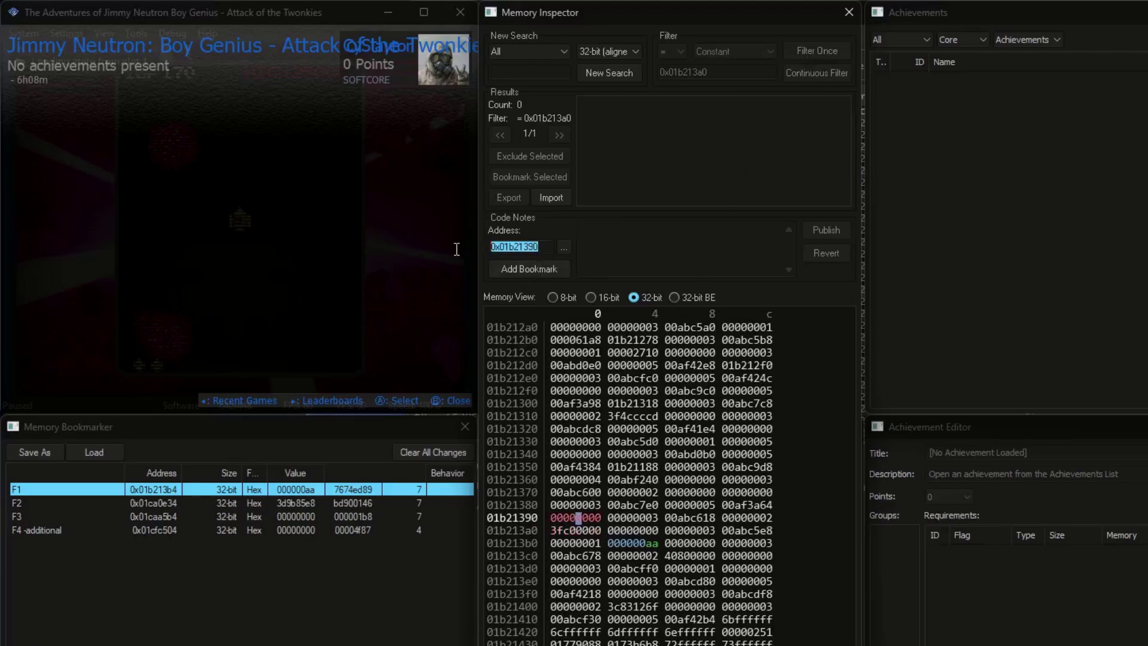
pyautogui.click(620, 77)
pyautogui.doubleClick(753, 70)
pyautogui.write('0x01b21390')
pyautogui.click(827, 52)
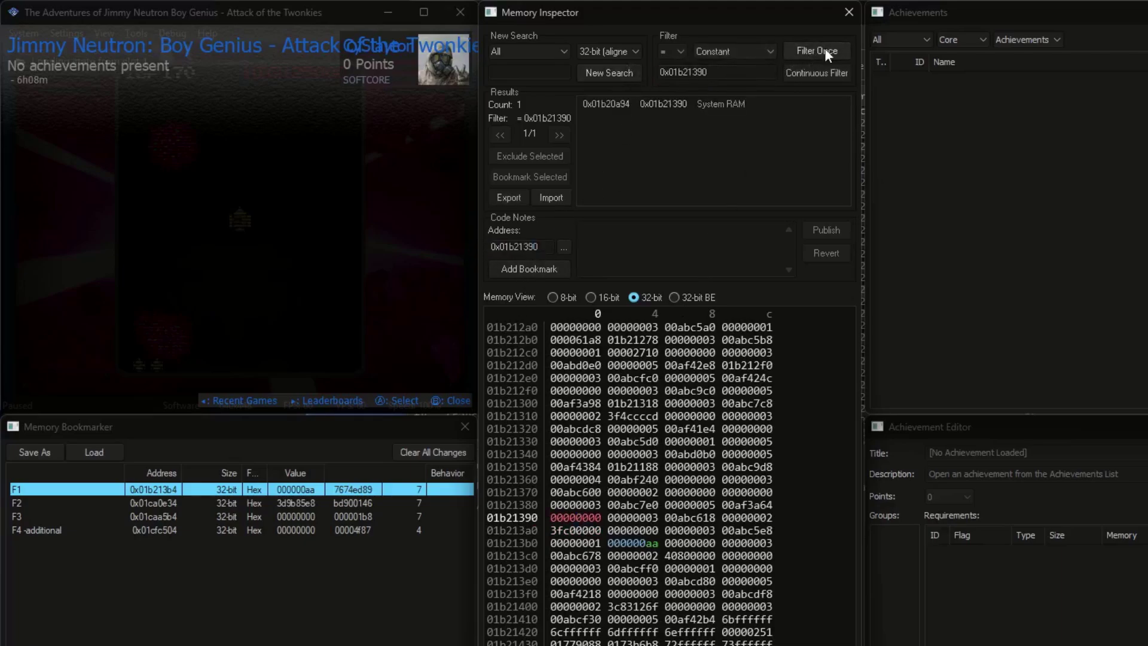
# Jump to the search result at 0x01b20a94 in memory and create a new achievement.
pyautogui.click(634, 104)
pyautogui.click(1105, 281)
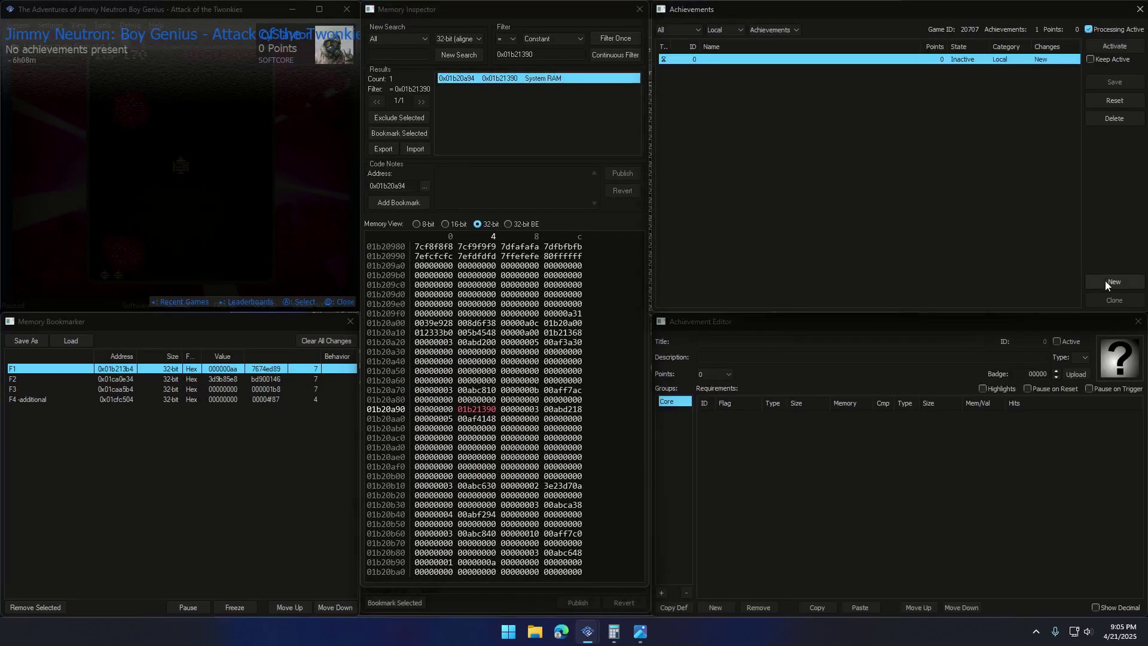
# Add a requirement for address 0x01b20a94 and set its flag to Add Address.
pyautogui.click(717, 608)
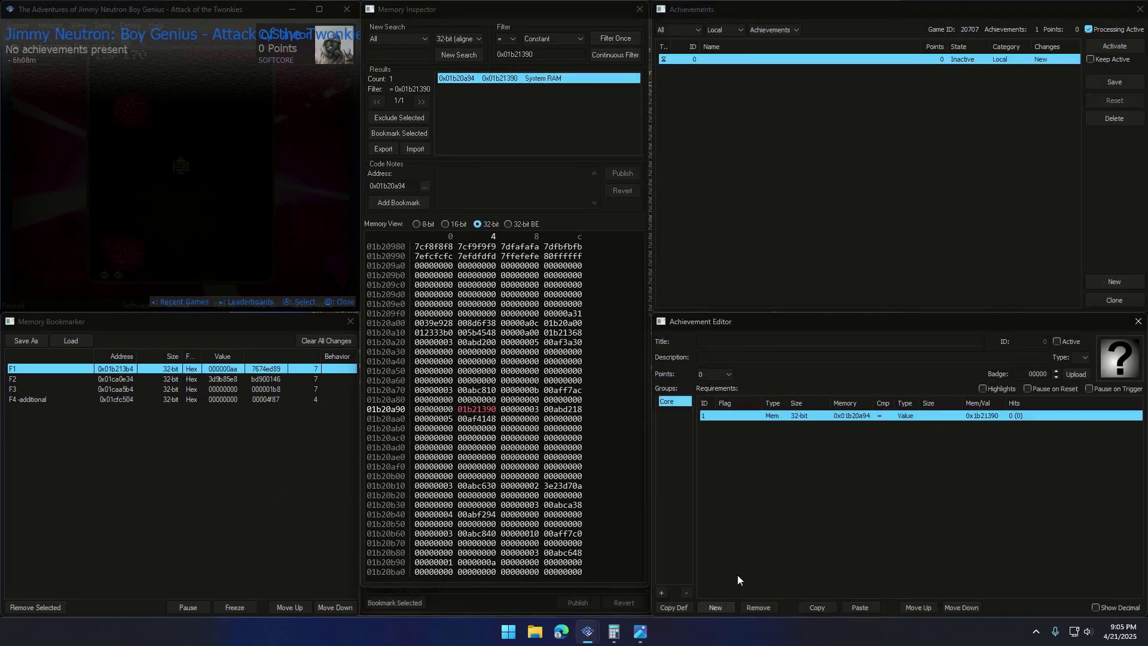
pyautogui.click(737, 420)
pyautogui.click(737, 420)
pyautogui.click(741, 490)
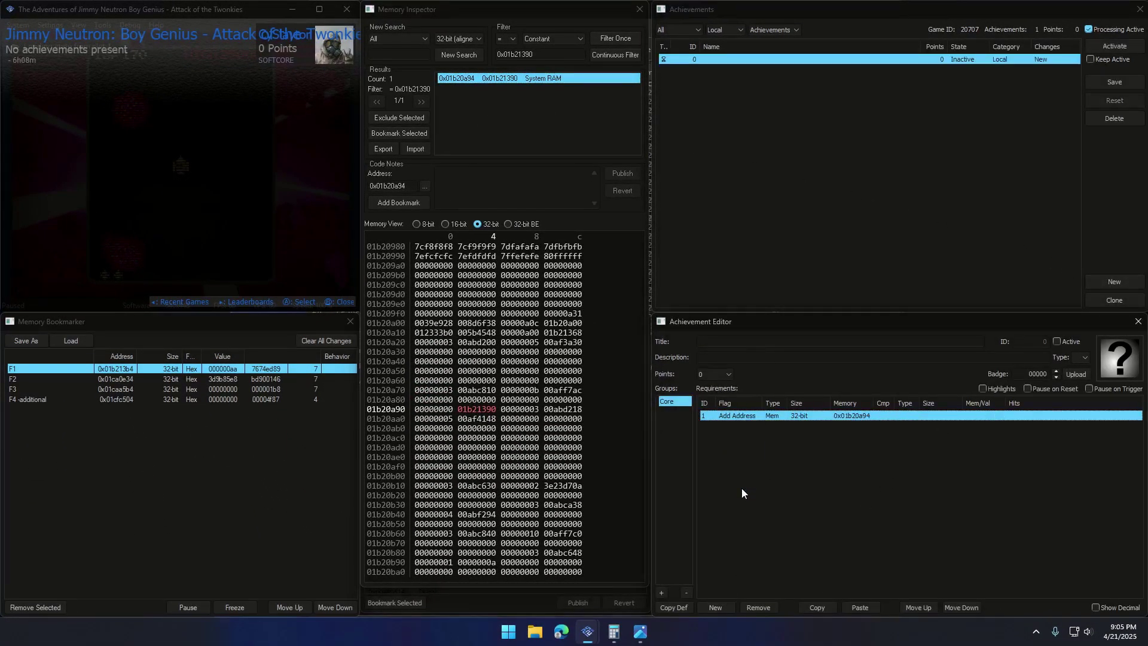
# Add a second requirement with memory offset 0 and check in memory where the Add Address pointer leads.
pyautogui.click(719, 605)
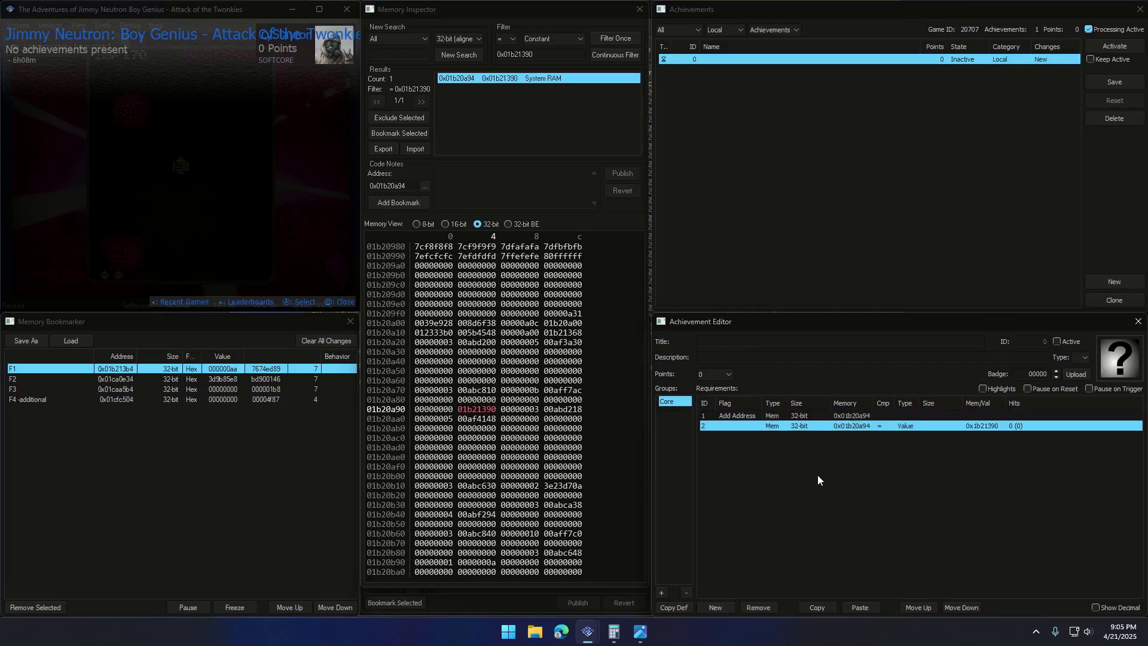
pyautogui.click(851, 426)
pyautogui.write('0')
pyautogui.press('Return')
pyautogui.click(858, 427)
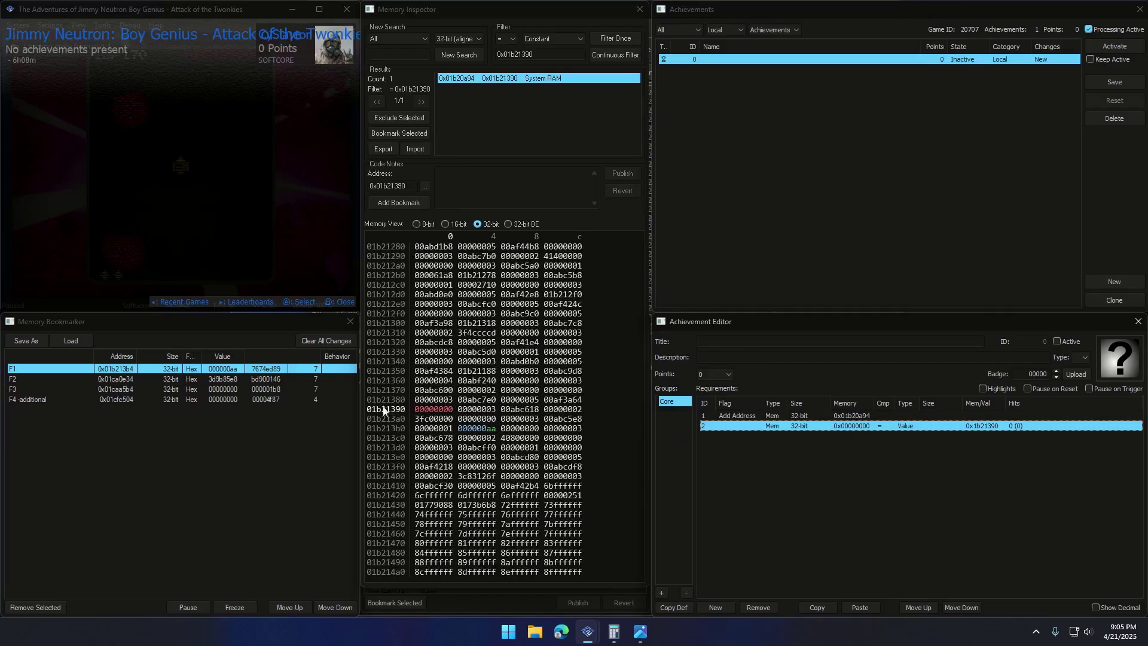
pyautogui.click(854, 417)
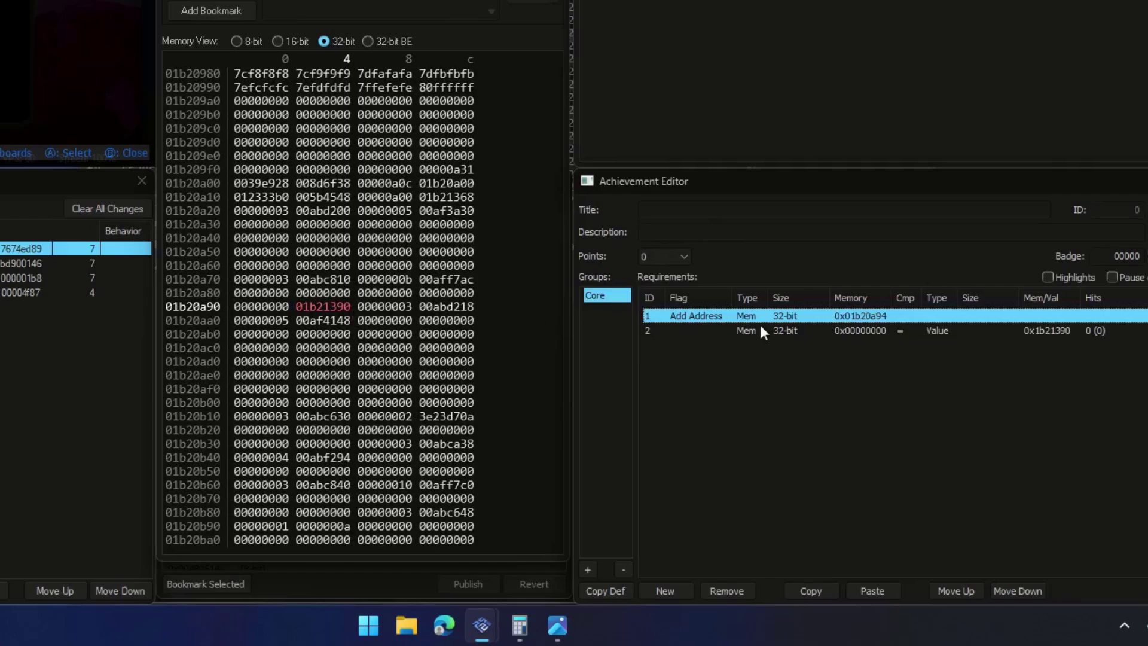
pyautogui.click(878, 330)
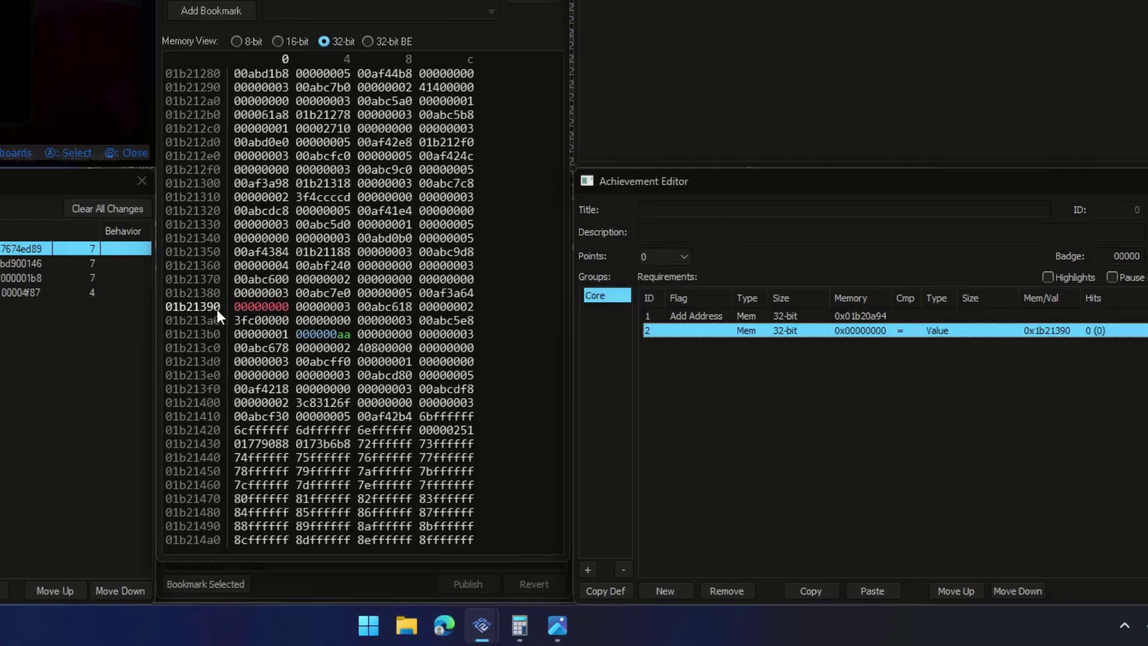
# Count two rows down in memory from 0x01b21390 to 0x01b213b0 and set the second requirement's memory offset to 20.
pyautogui.click(261, 318)
pyautogui.click(263, 333)
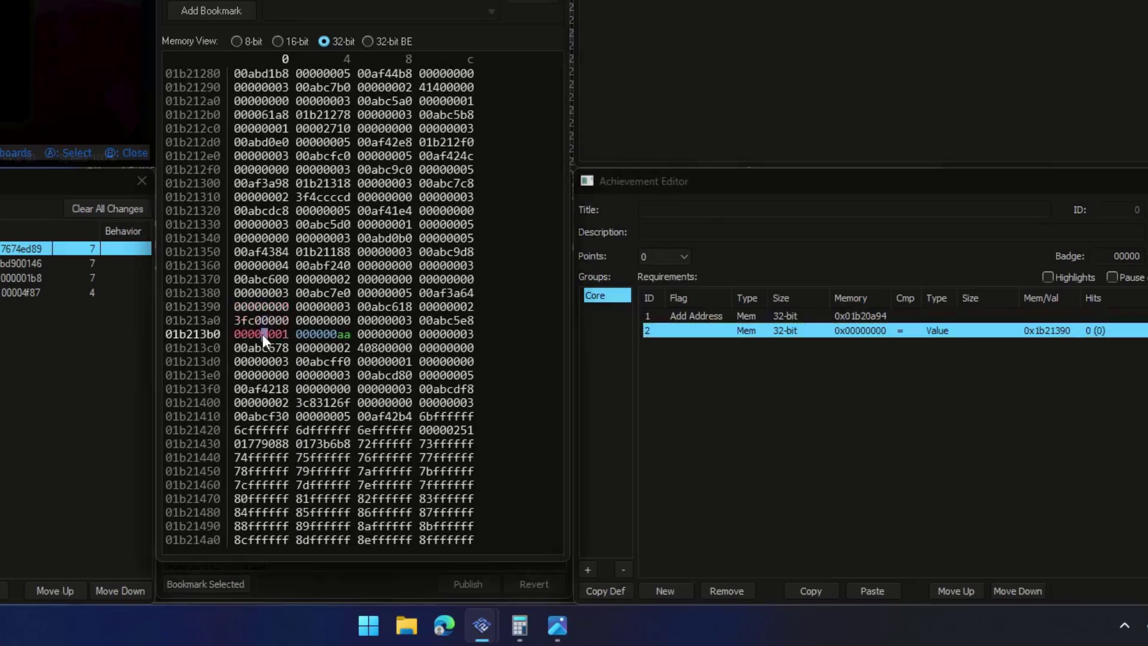
pyautogui.click(861, 332)
pyautogui.write('20')
pyautogui.press('Return')
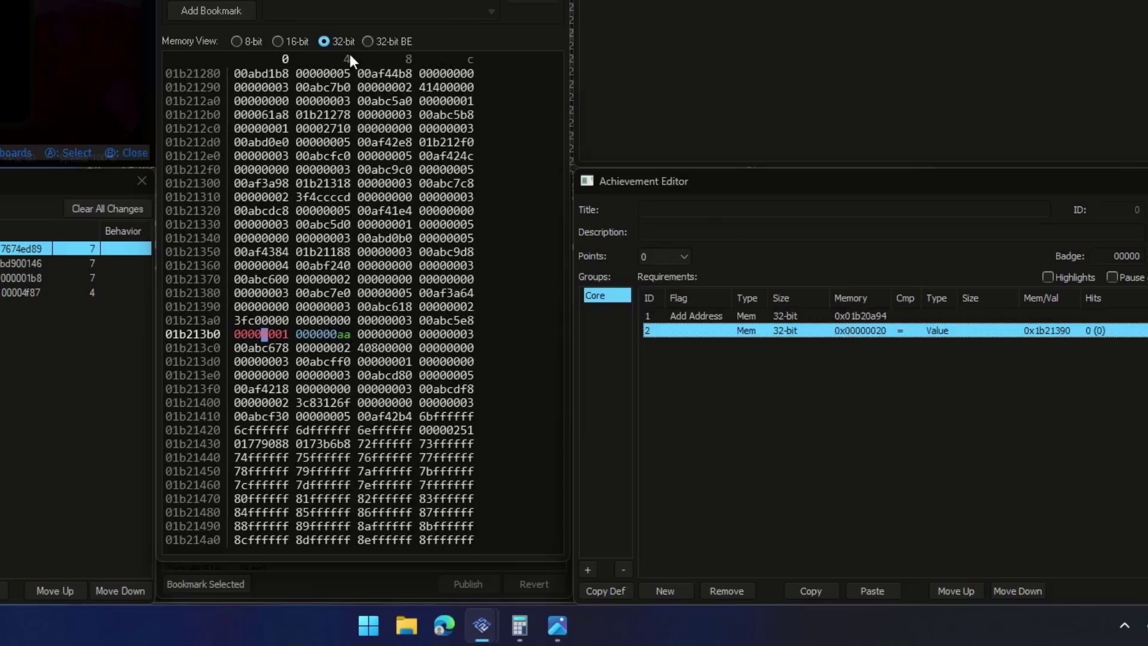
# Set the second requirement's memory offset to 24.
pyautogui.click(861, 331)
pyautogui.write('24')
pyautogui.press('Return')
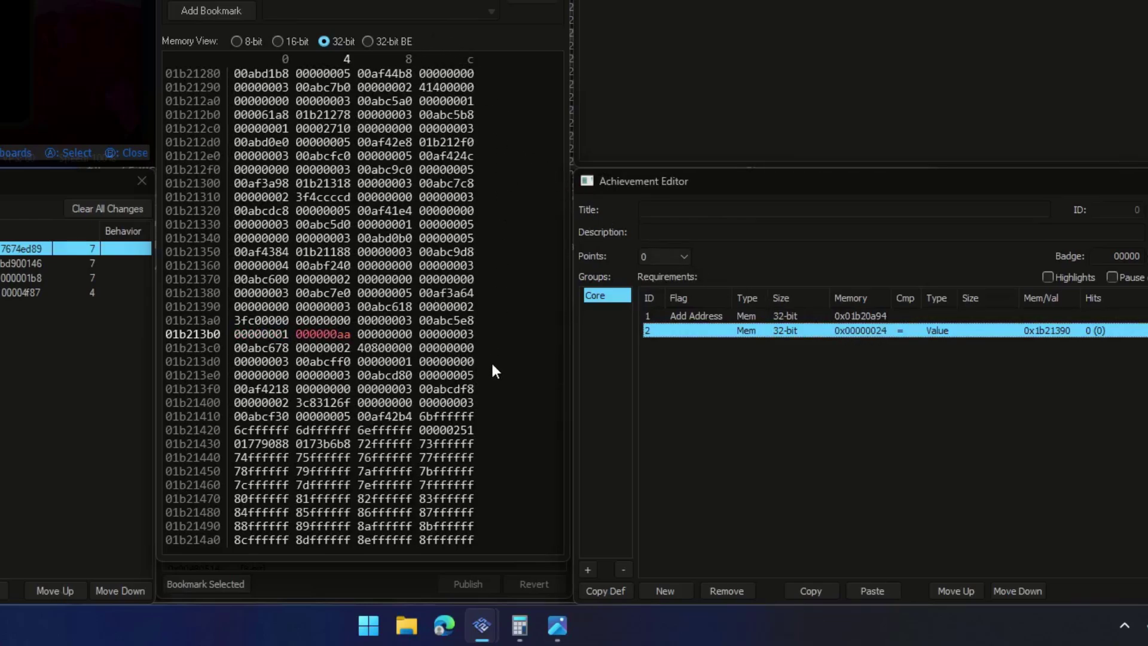
# Try memory offset 2c on the second requirement and restore it to 24.
pyautogui.click(870, 331)
pyautogui.write('2c')
pyautogui.press('Return')
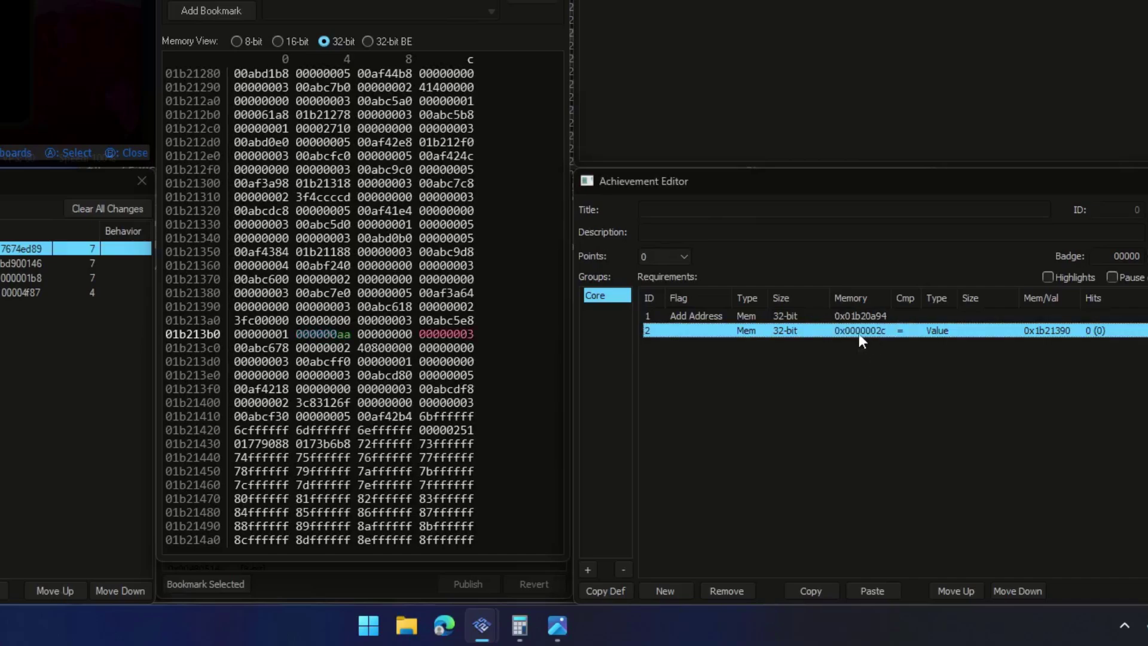
pyautogui.click(880, 329)
pyautogui.write('24')
pyautogui.press('Return')
# Follow the pointer at 0x01b20a94 and its offset in memory, and check the resulting address in the code notes.
pyautogui.click(866, 316)
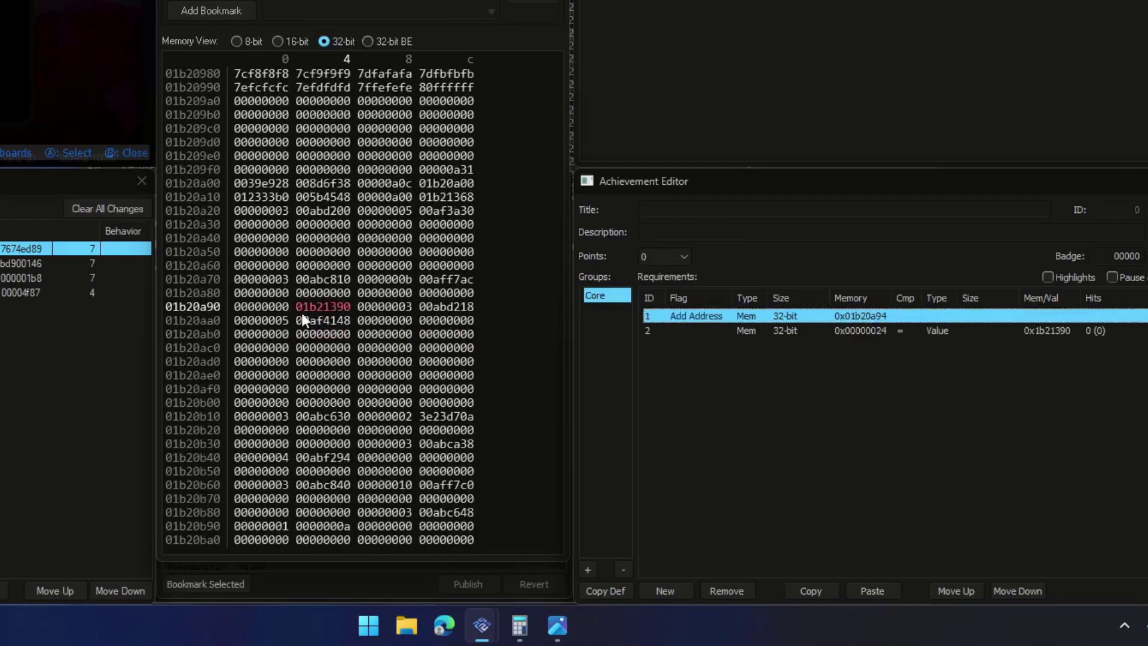
pyautogui.click(885, 332)
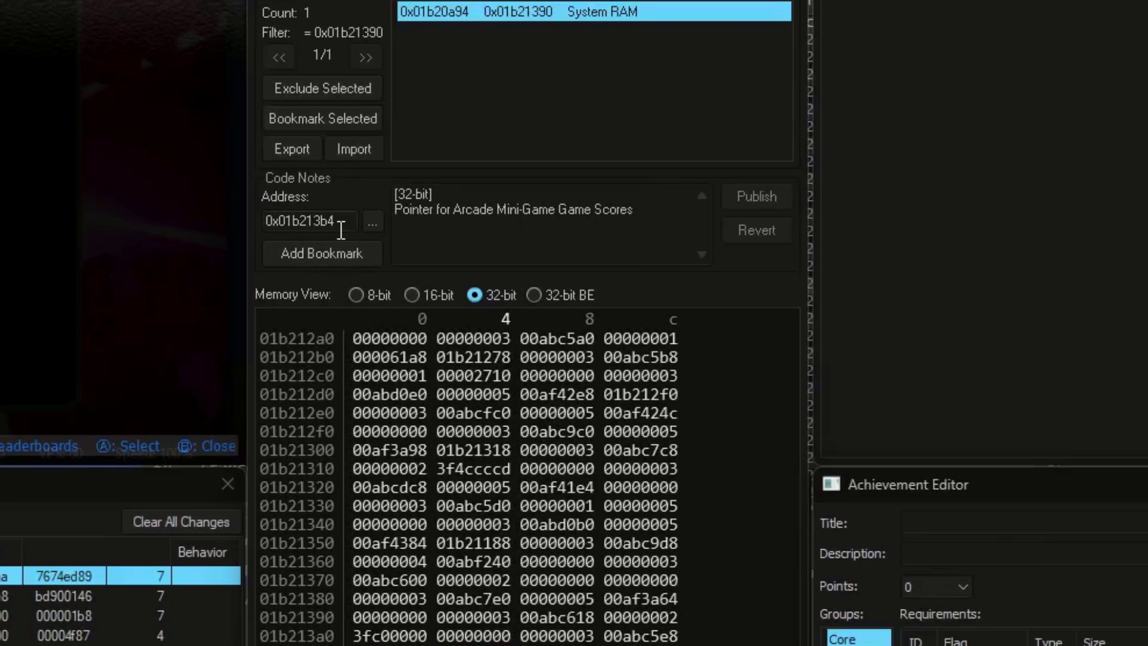
pyautogui.moveTo(341, 230); pyautogui.dragTo(278, 239)
pyautogui.press('End')
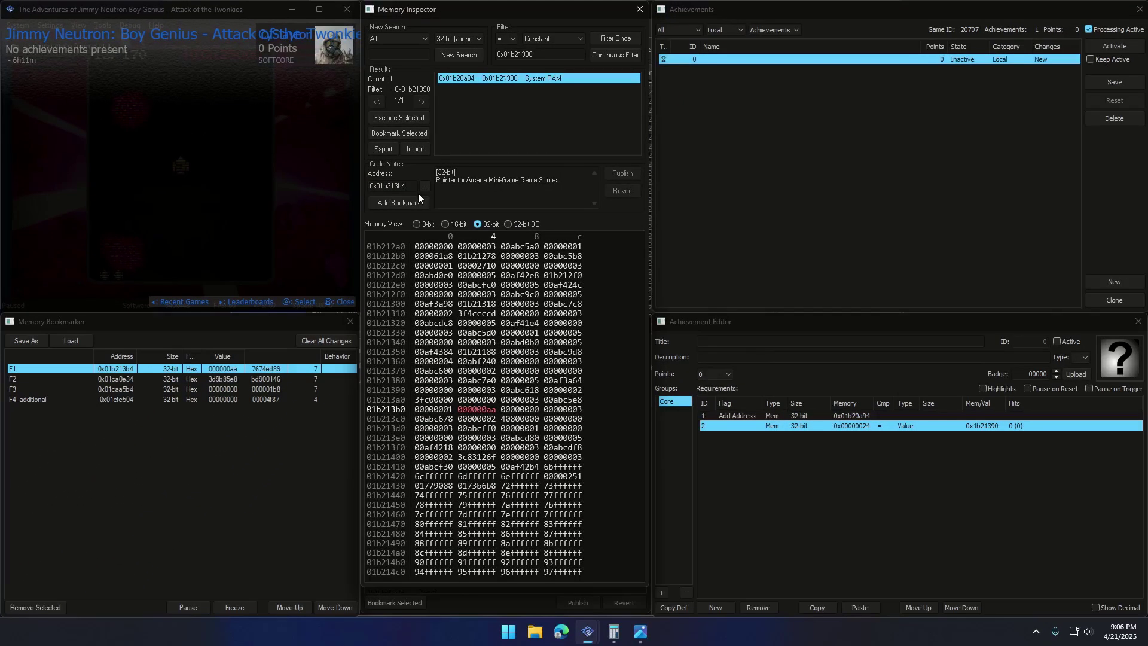
# Load save states 2, 3 and 1 in turn and inspect the matching score bookmark and offset requirement in memory.
pyautogui.press('Escape')
pyautogui.press('F2')
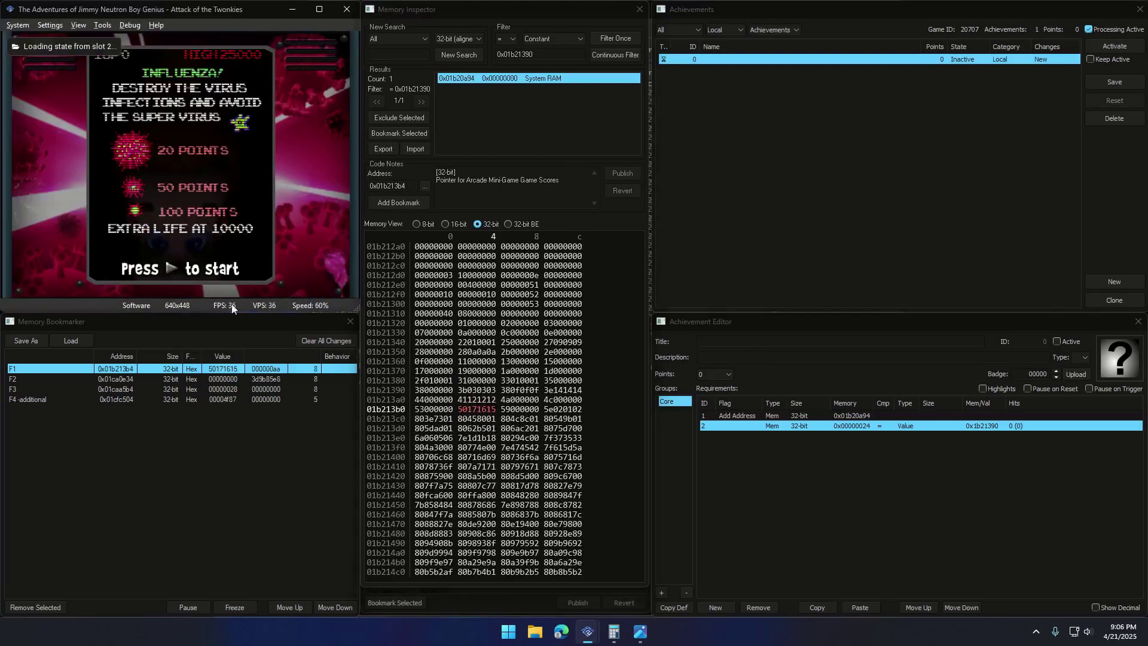
pyautogui.click(123, 379)
pyautogui.click(854, 426)
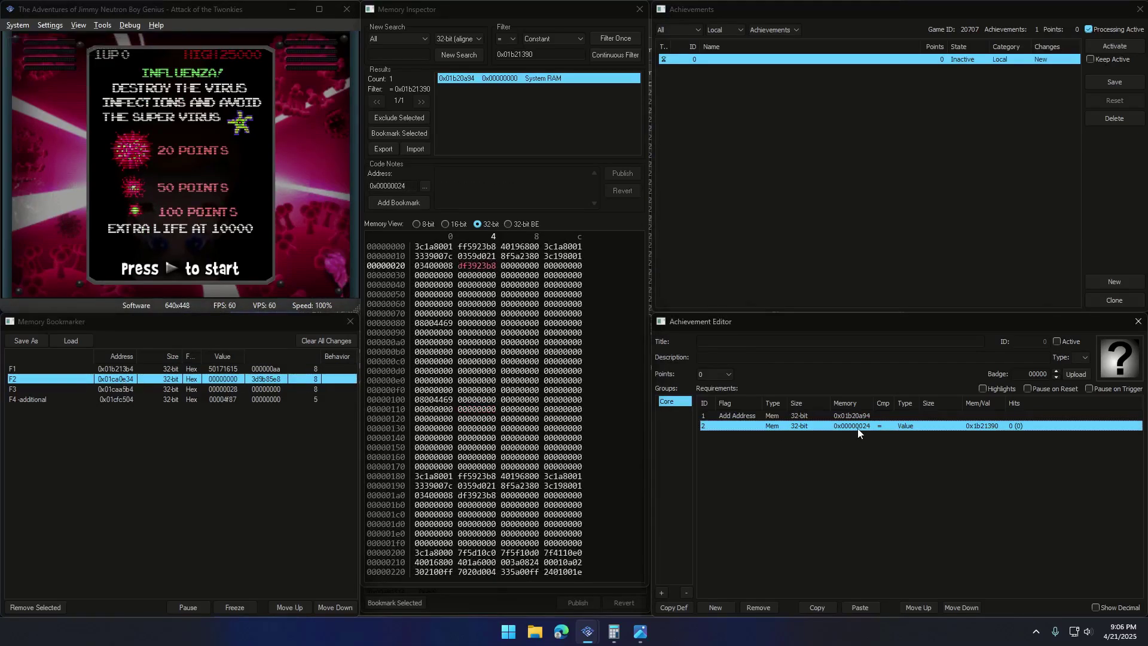
pyautogui.press('F3')
pyautogui.click(123, 389)
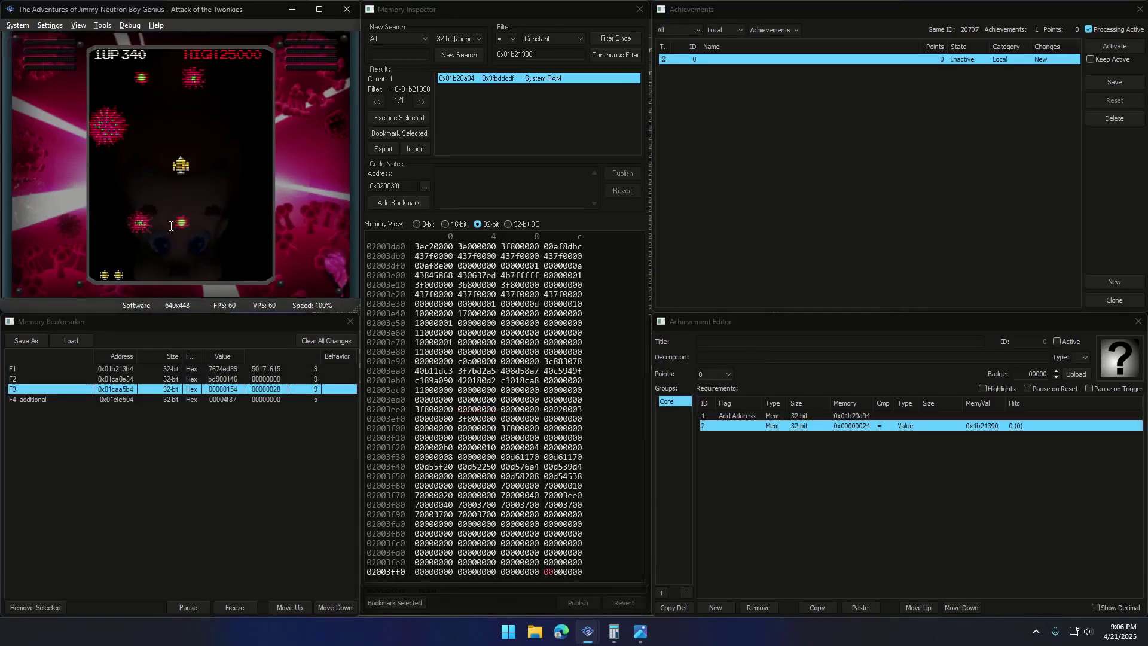
pyautogui.press('F1')
pyautogui.click(122, 369)
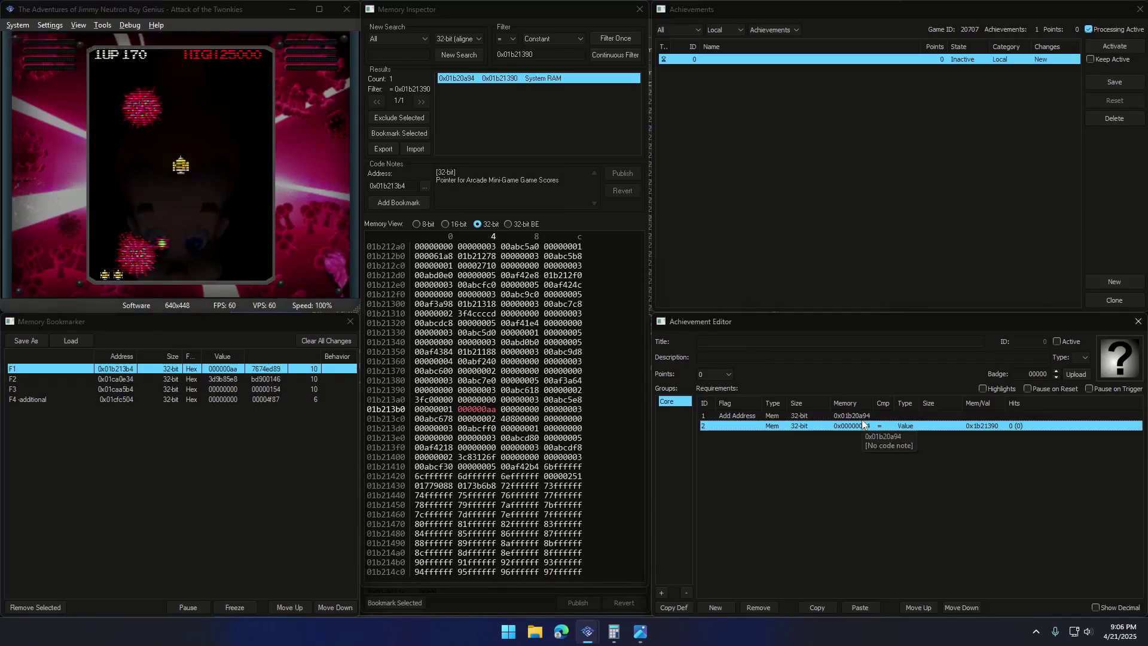
# Select the F2 bookmark at 0x01ca0e34, load save state 2 and pause the game.
pyautogui.press('Escape')
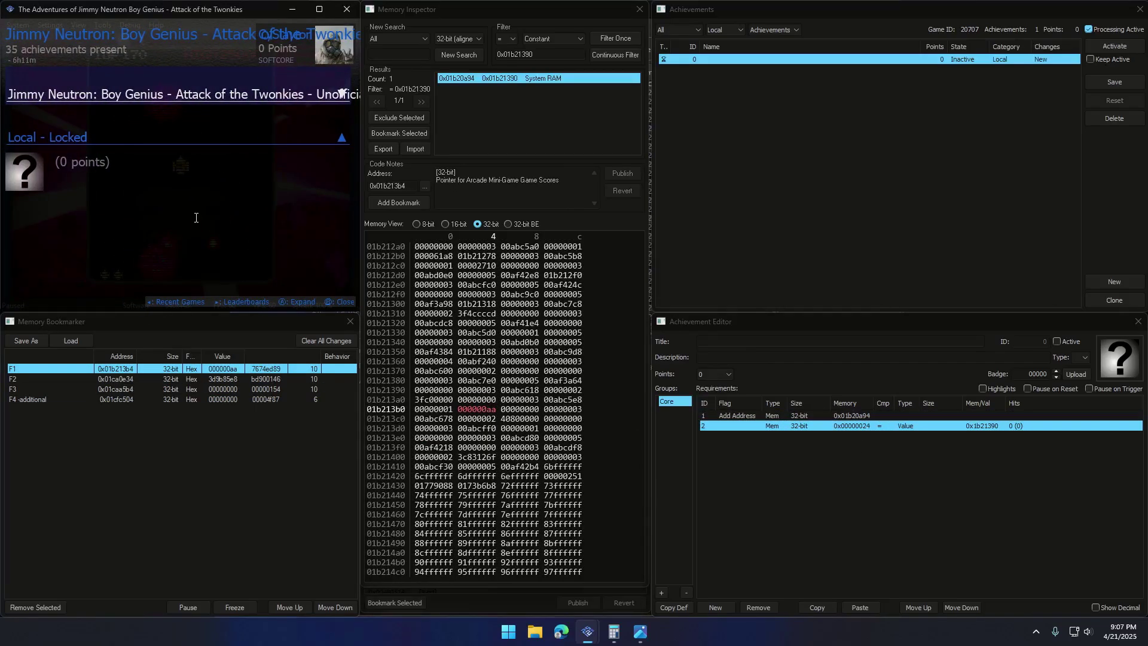
pyautogui.press('Escape')
pyautogui.click(125, 379)
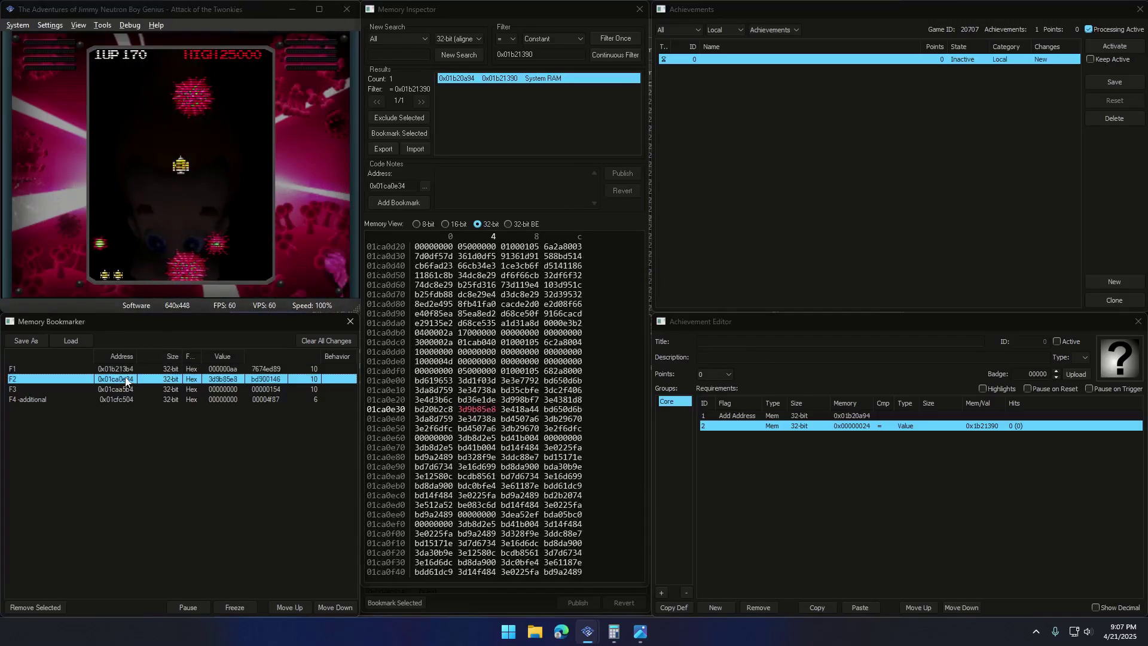
pyautogui.click(150, 265)
pyautogui.press('F3')
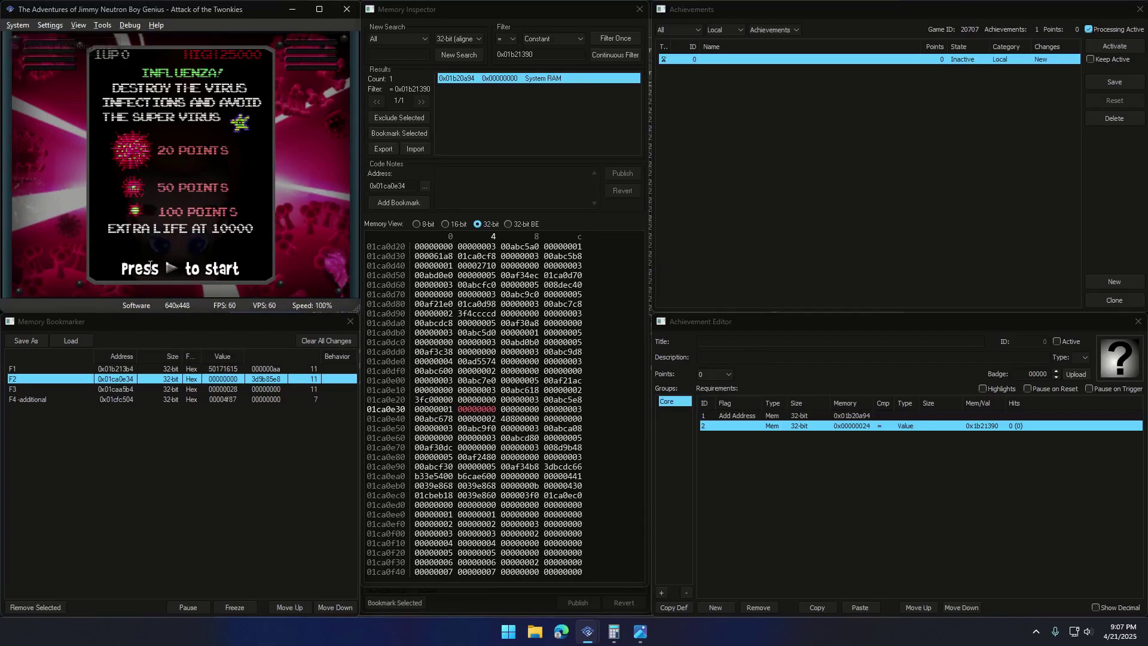
pyautogui.press('Escape')
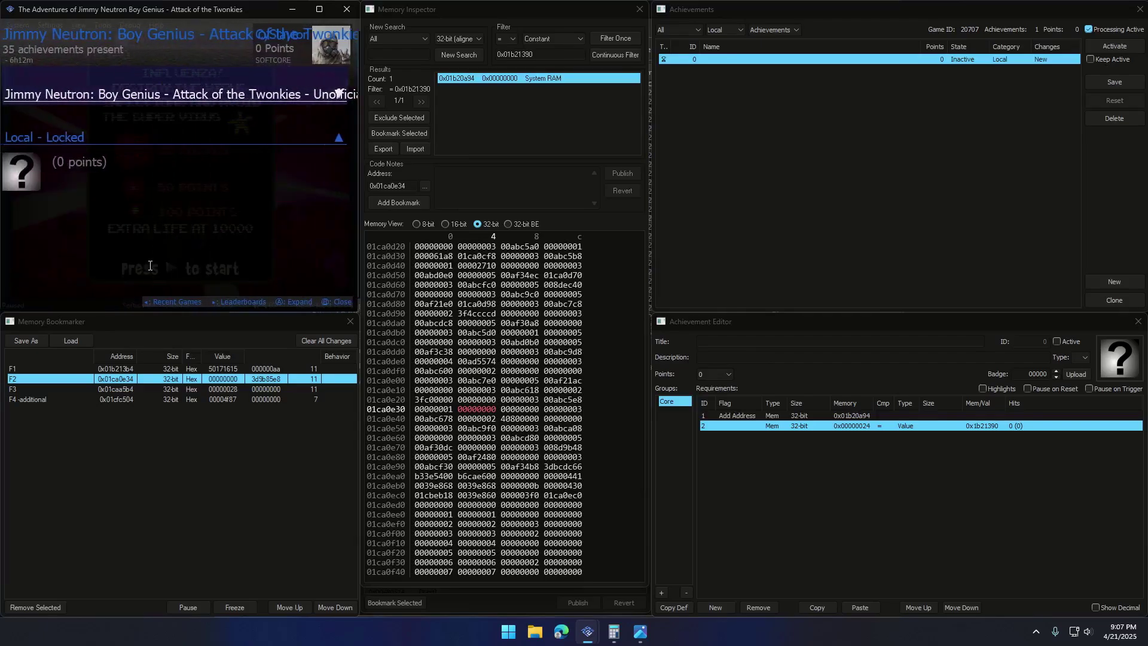
# Switch to Calculator in Programmer mode and subtract hexadecimal 24 from 1CA0E34.
pyautogui.doubleClick(386, 186)
pyautogui.click(613, 631)
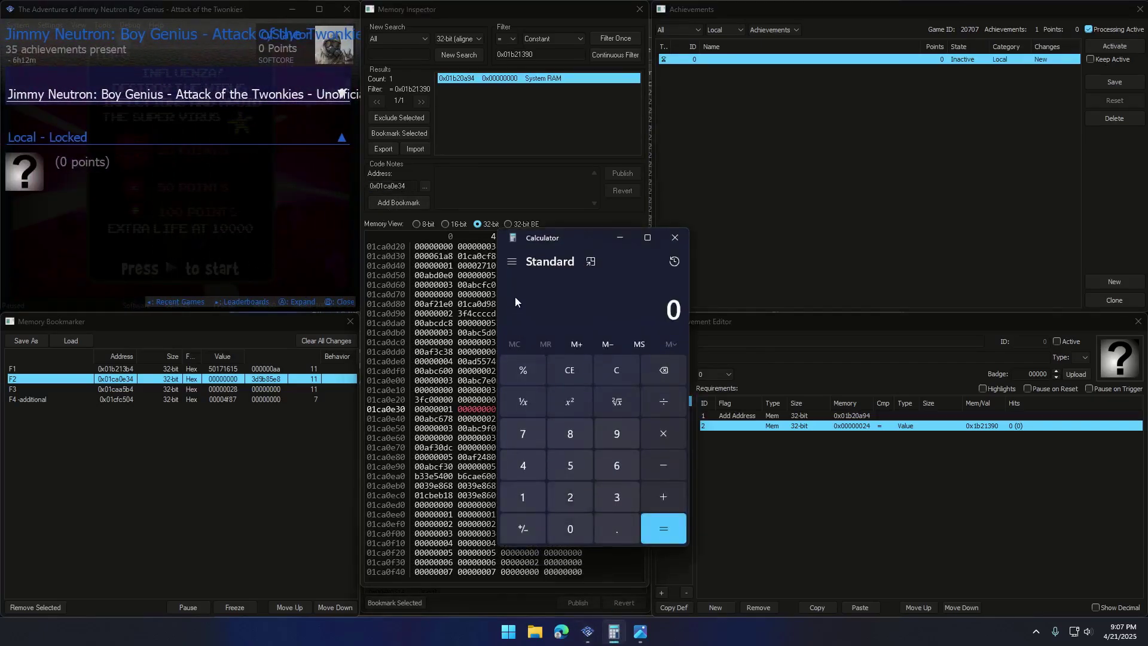
pyautogui.click(511, 264)
pyautogui.click(541, 382)
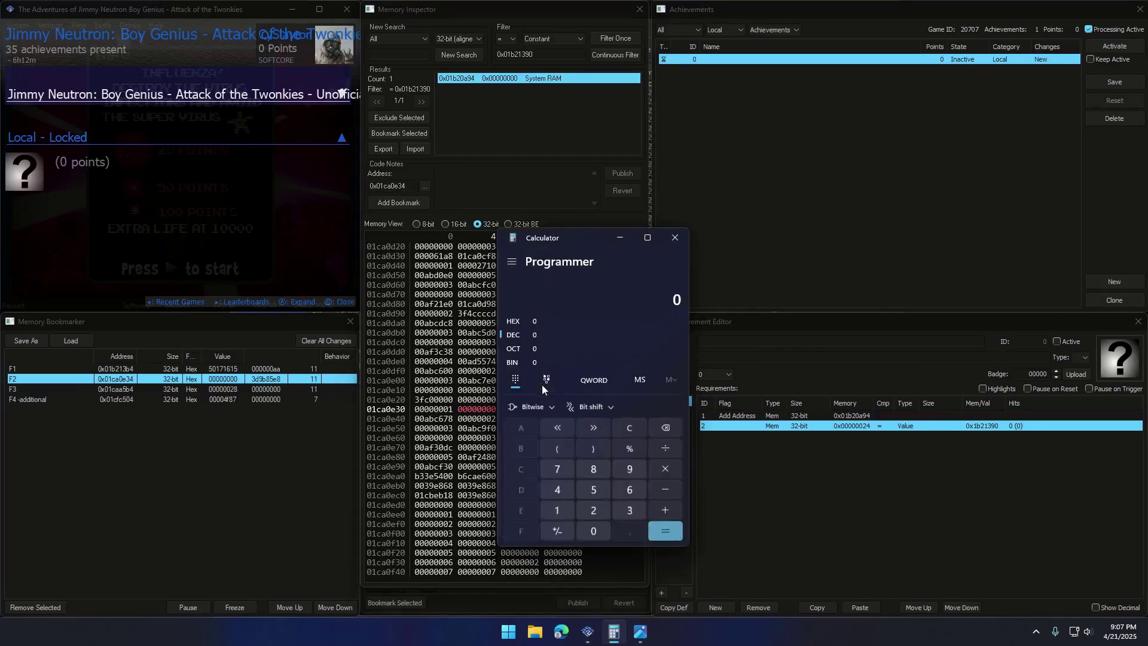
pyautogui.click(517, 321)
pyautogui.write('1CA 0E34')
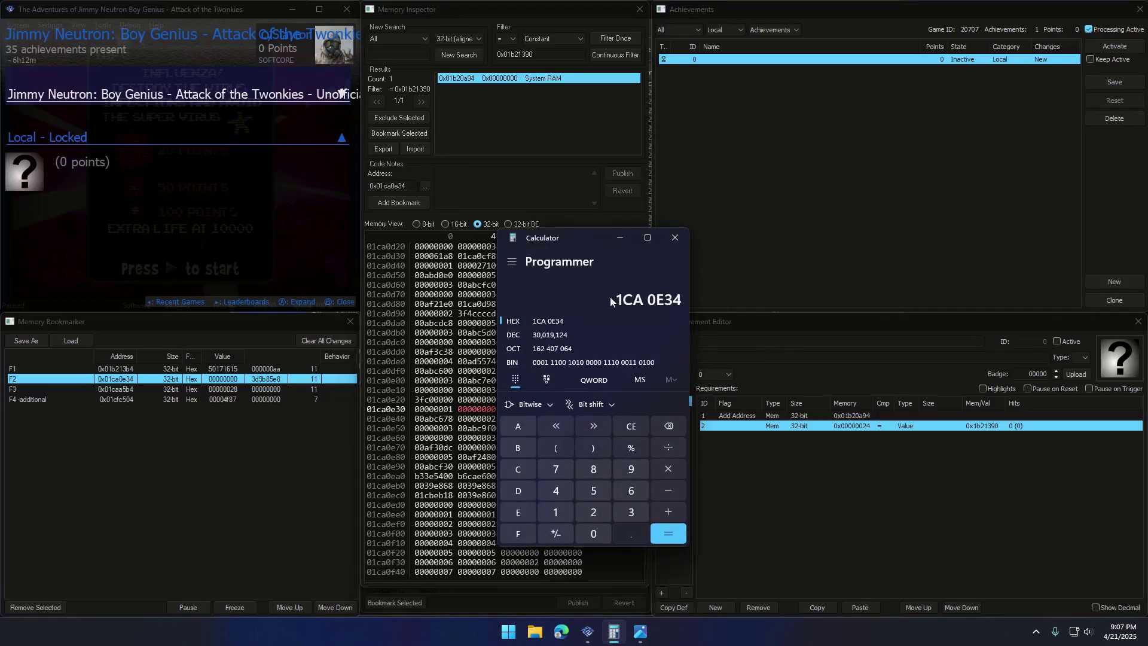
pyautogui.press('-')
pyautogui.write('24')
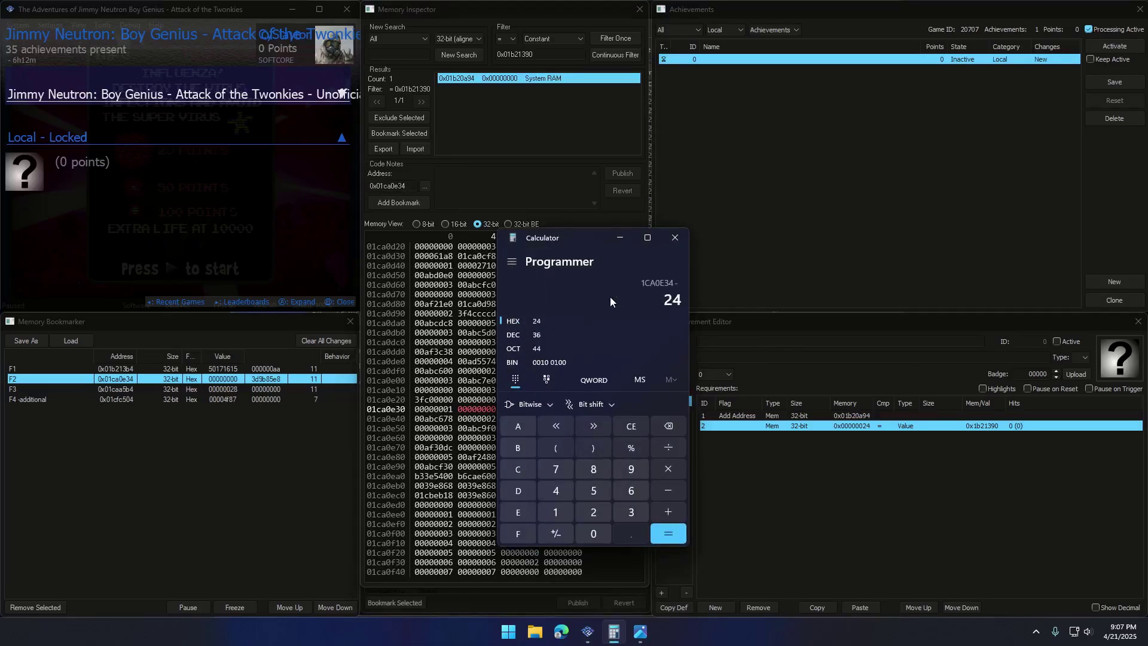
pyautogui.press('Return')
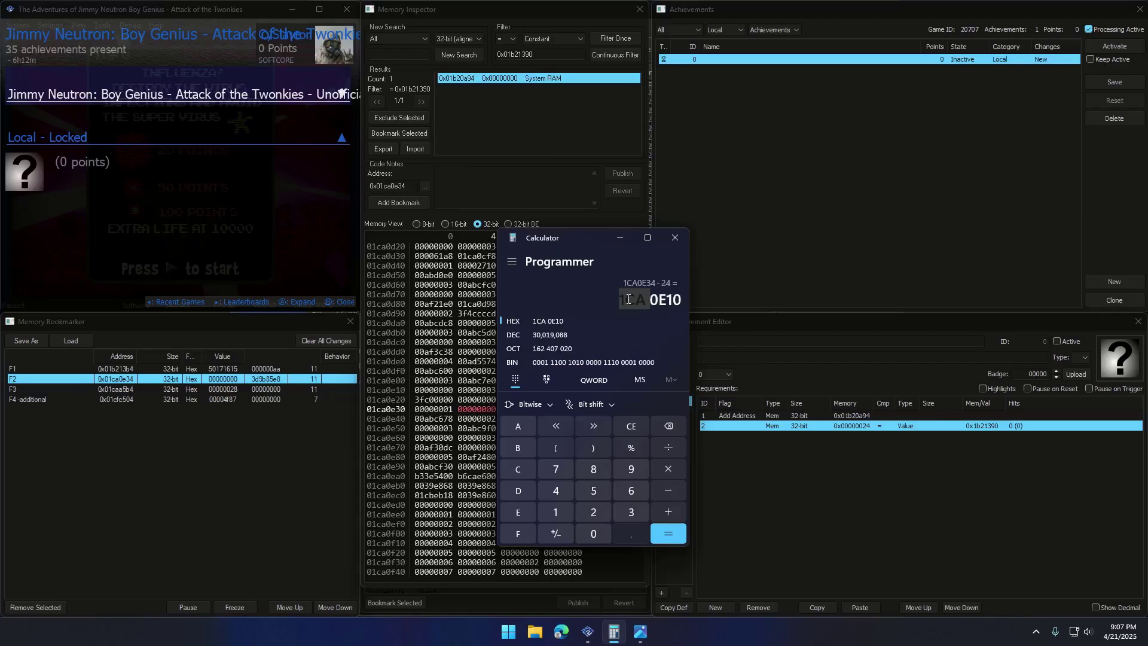
# Copy the calculated address, run a new memory search for values equal to 0x1CA0E10 and jump to the result.
pyautogui.rightClick(627, 300)
pyautogui.click(653, 311)
pyautogui.rightClick(639, 301)
pyautogui.click(665, 310)
pyautogui.click(461, 55)
pyautogui.moveTo(534, 54); pyautogui.dragTo(504, 62)
pyautogui.click(518, 59)
pyautogui.press('BackSpace')
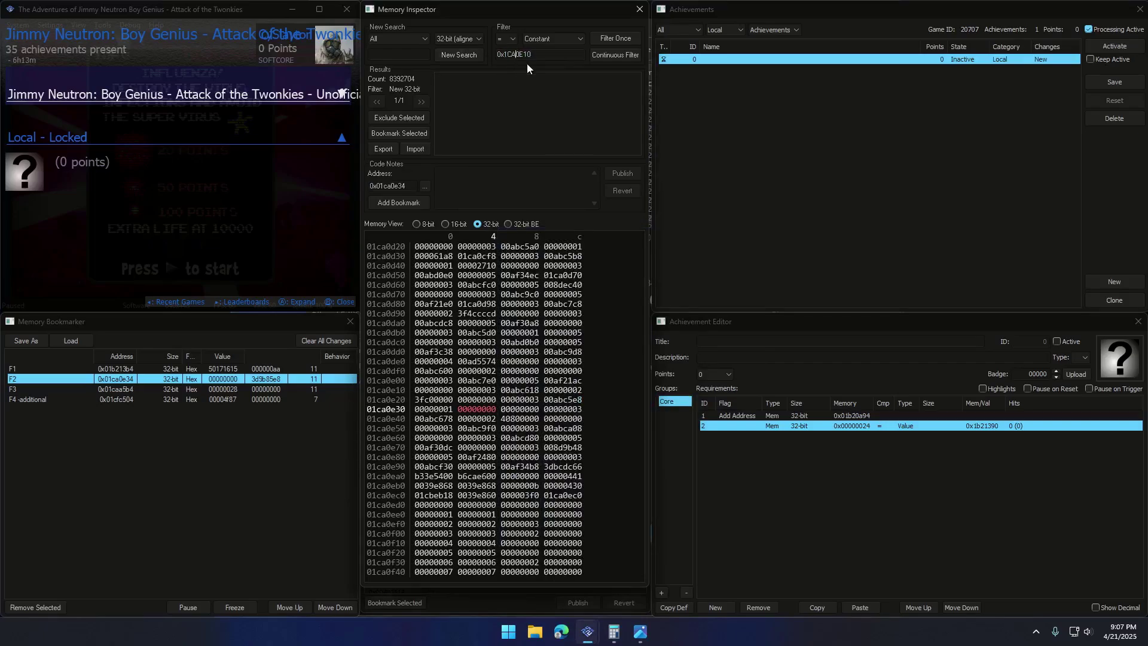
pyautogui.click(608, 37)
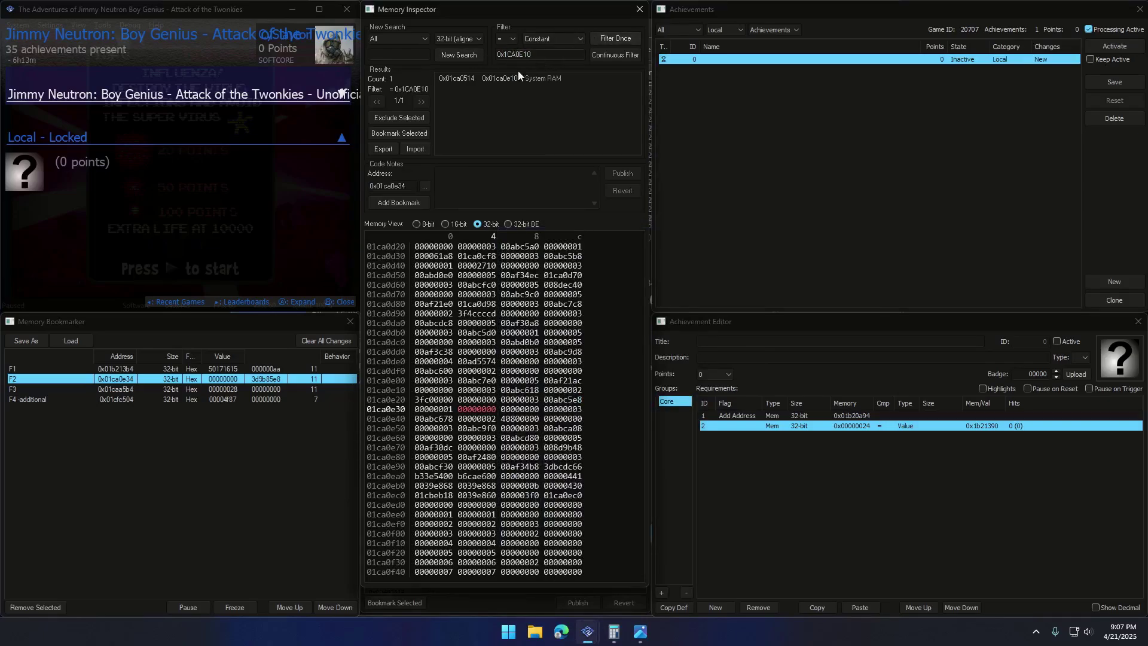
pyautogui.click(457, 81)
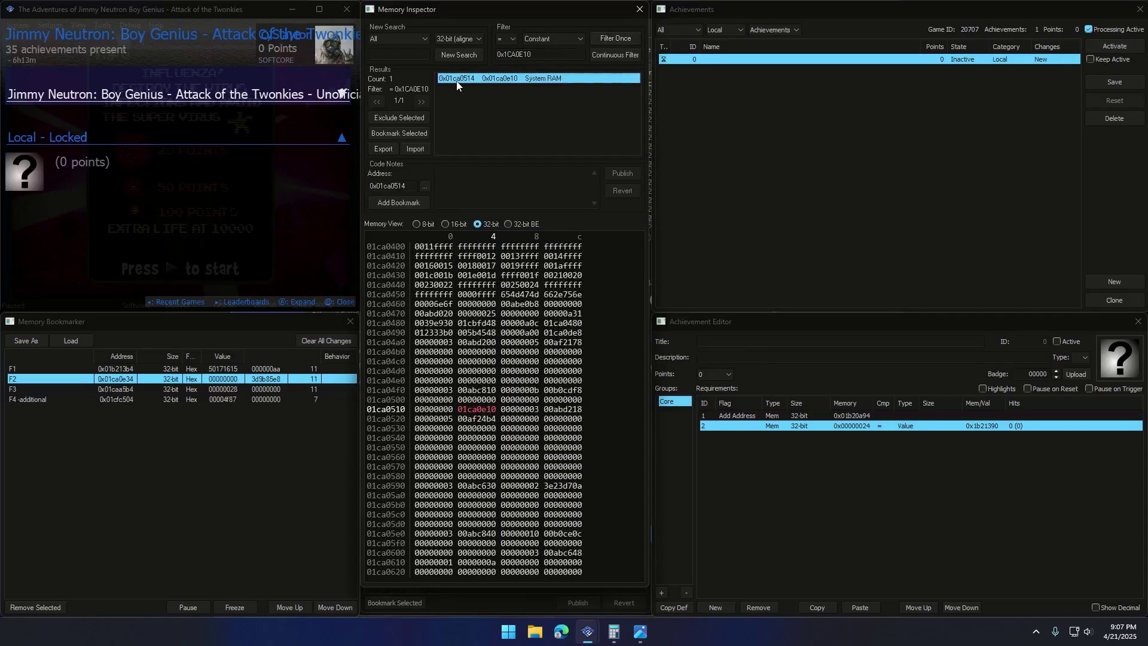
# Return to the F2 bookmark, move two rows up to 0x01ca0e10 and search memory for values equal to that address.
pyautogui.doubleClick(119, 380)
pyautogui.moveTo(449, 411); pyautogui.dragTo(446, 393)
pyautogui.moveTo(411, 186); pyautogui.dragTo(360, 185)
pyautogui.hotkey('ctrl', 'c')
pyautogui.moveTo(534, 55); pyautogui.dragTo(483, 53)
pyautogui.hotkey('ctrl', 'v')
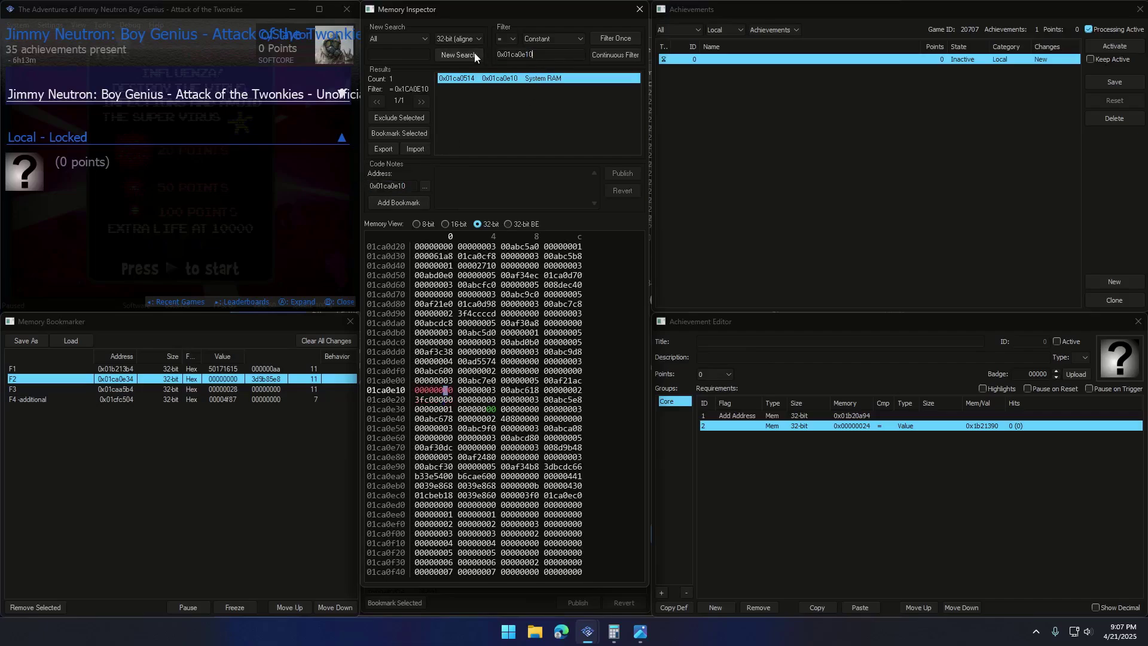
pyautogui.click(607, 41)
# Jump to the search result at 0x01ca0514 and add it as a third requirement.
pyautogui.click(471, 79)
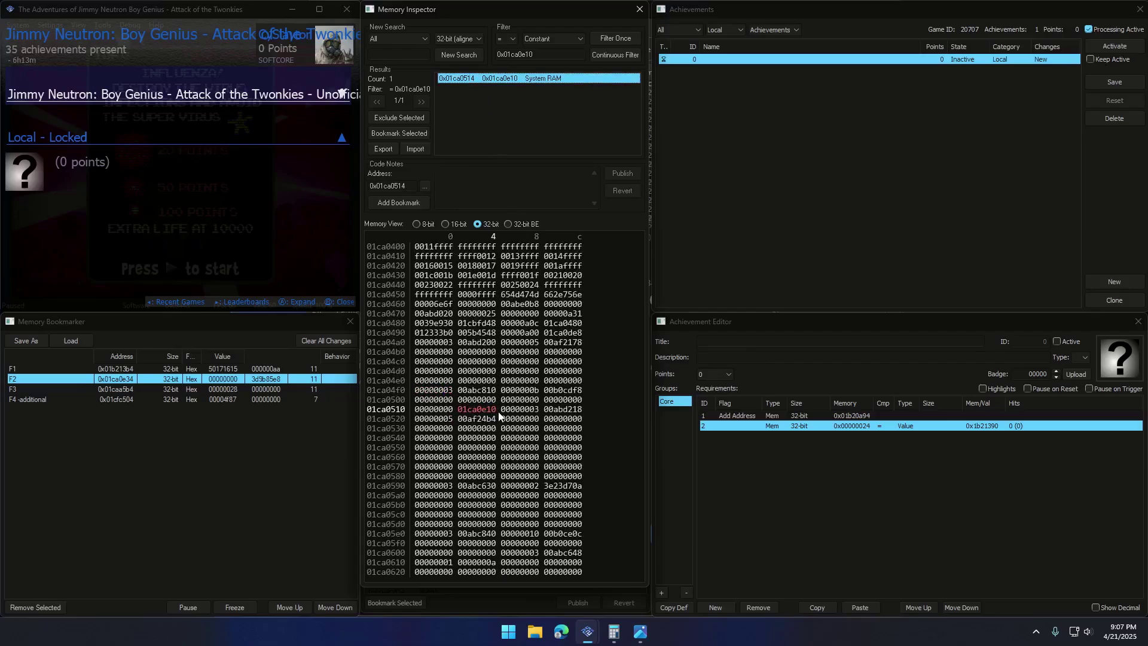
pyautogui.click(715, 607)
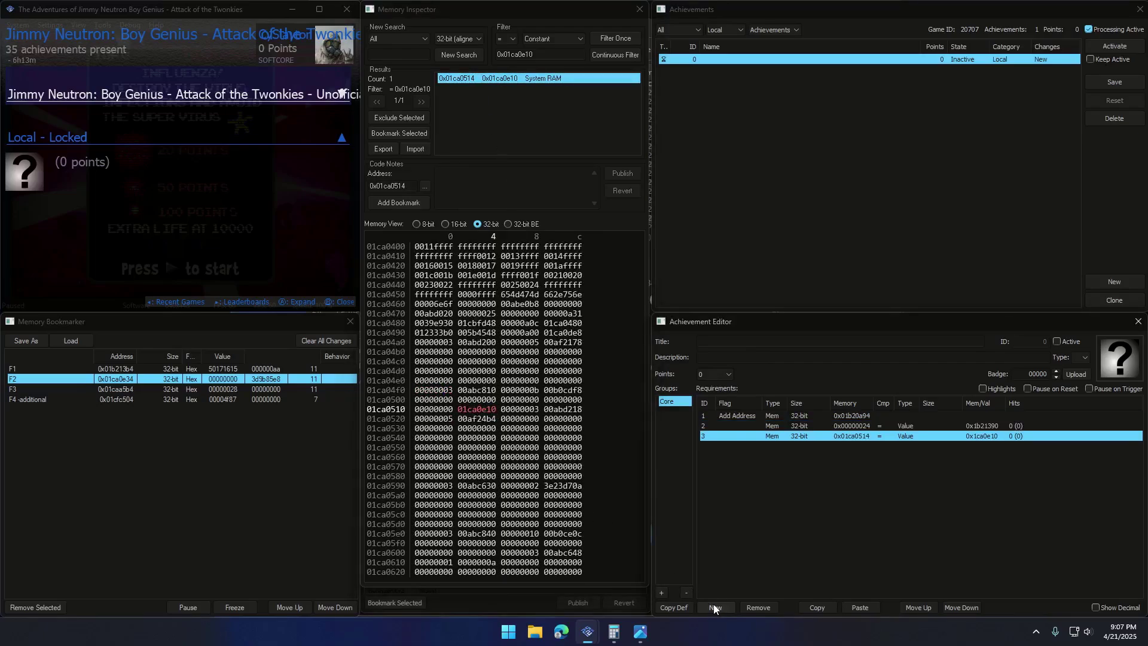
# Load save states 1 and 2 and compare the pointer addresses 0x01b20a94 and 0x01ca0514 in memory.
pyautogui.click(273, 241)
pyautogui.press('Escape')
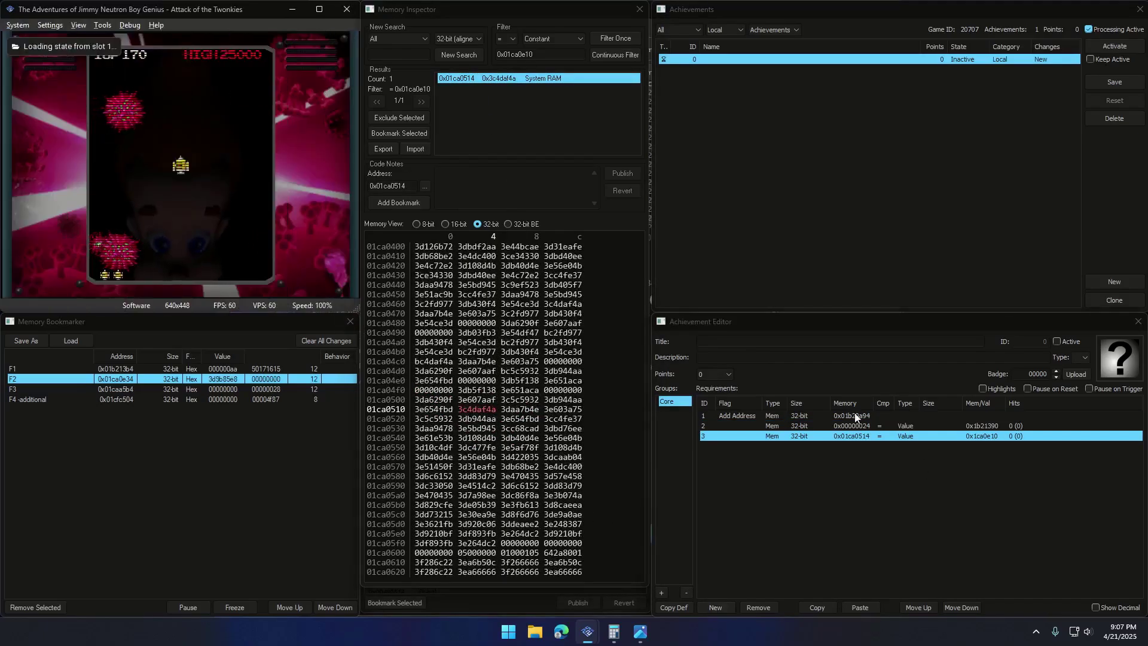
pyautogui.click(860, 416)
pyautogui.press('F2')
pyautogui.click(847, 437)
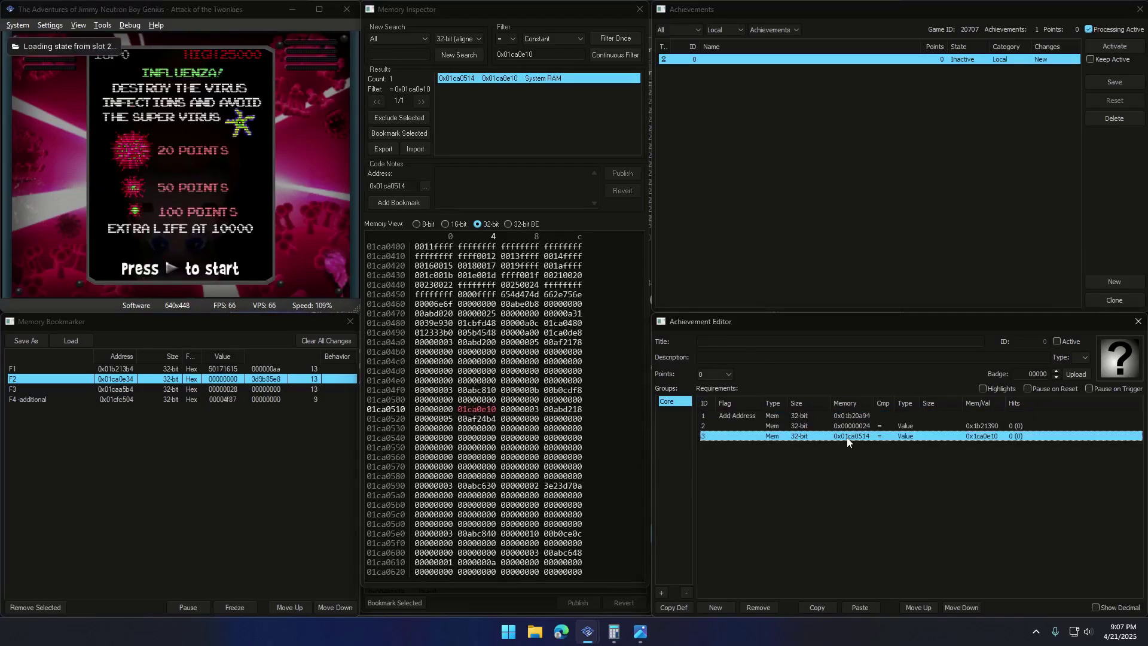
pyautogui.press('Escape')
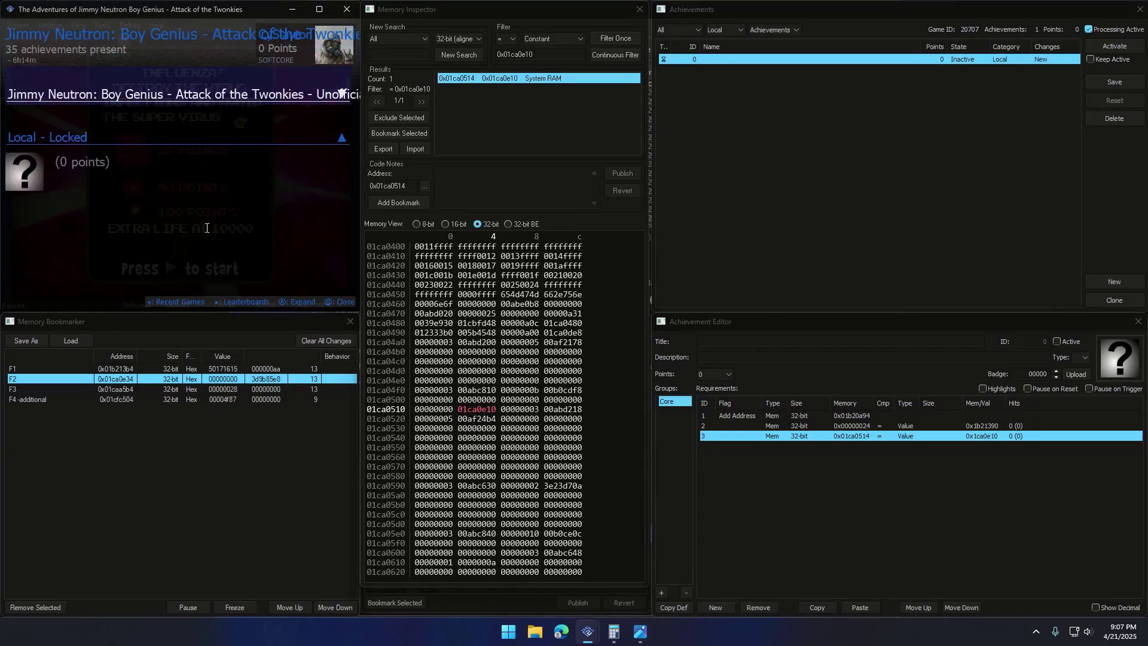
# Flag requirement 3 (0x01ca0514) as Add Address and add a fourth requirement with memory offset 0x24.
pyautogui.click(729, 439)
pyautogui.click(729, 439)
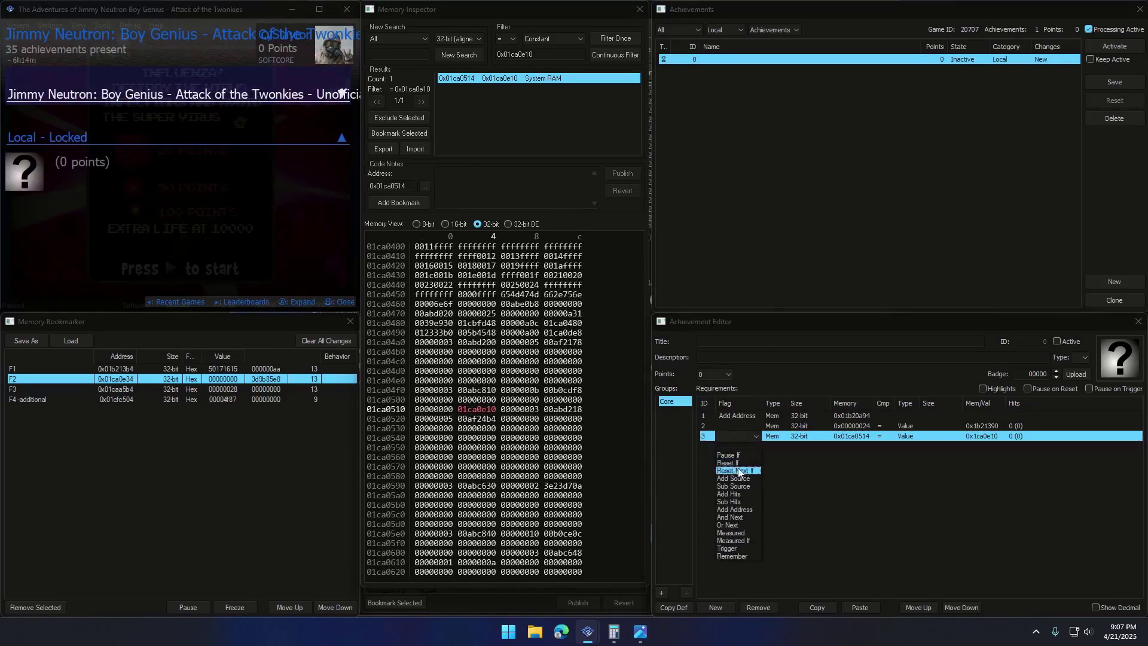
pyautogui.click(755, 524)
pyautogui.click(725, 607)
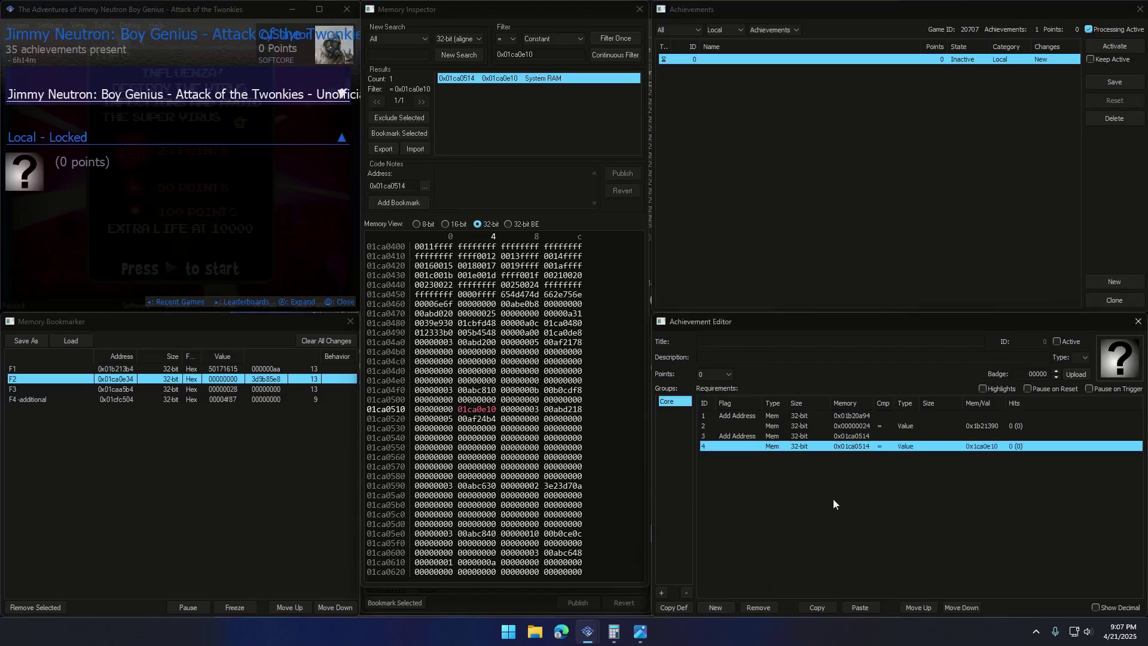
pyautogui.write('24')
pyautogui.press('Return')
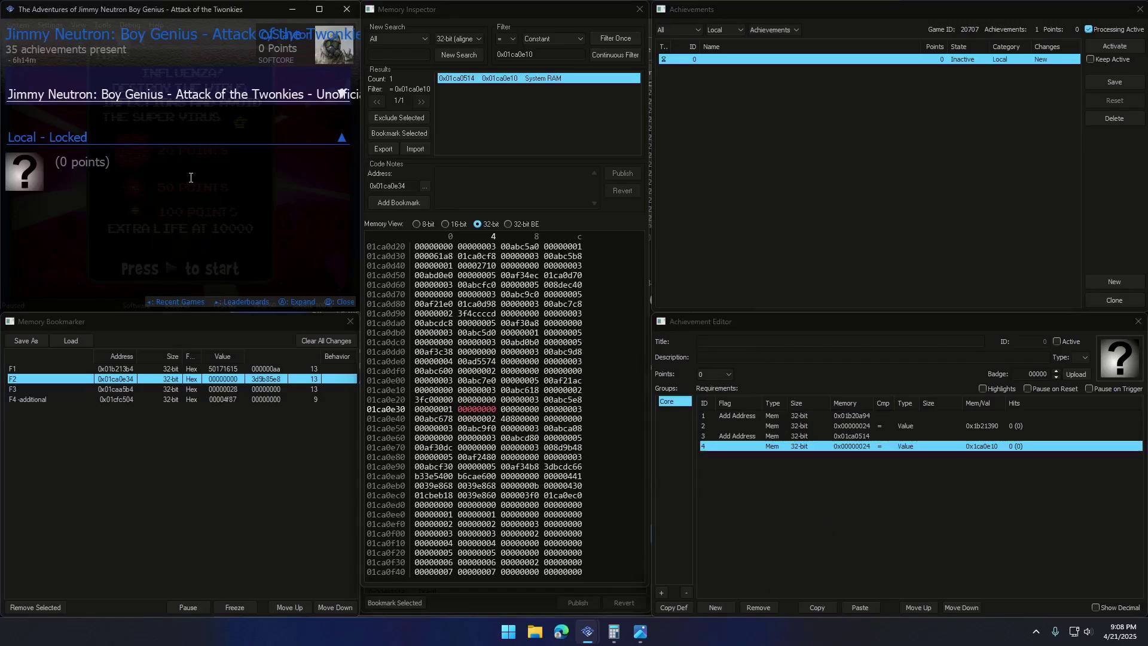
# Load save state 1, follow requirement 1 to 0x01b20a94 in memory and pause the game again.
pyautogui.press('Escape')
pyautogui.press('F1')
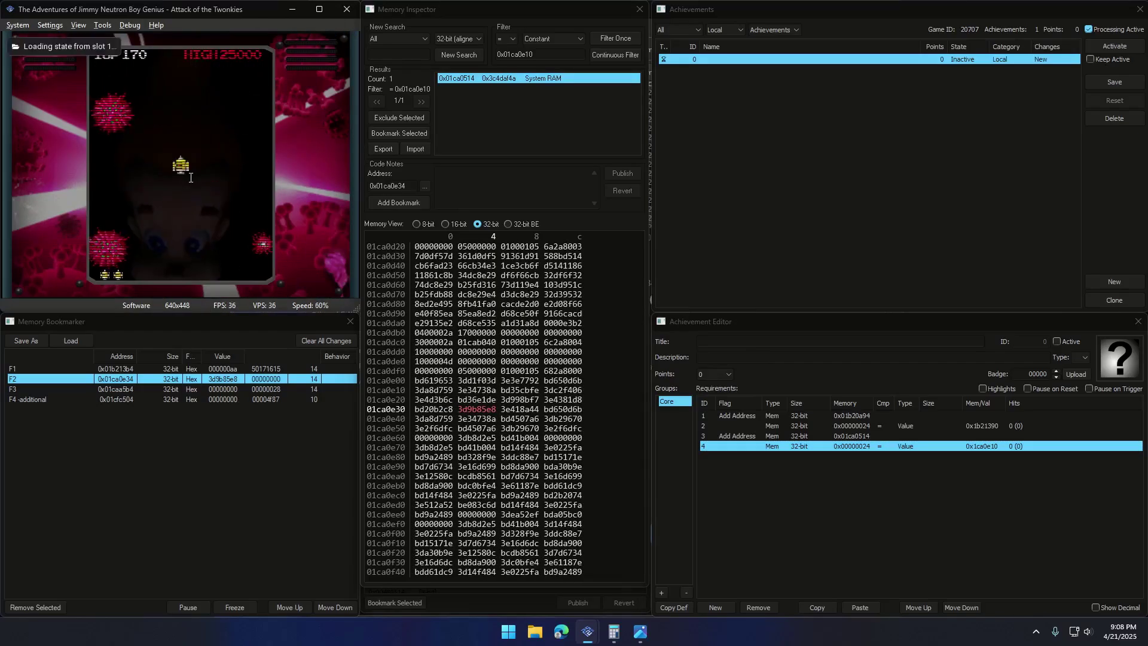
pyautogui.click(831, 415)
pyautogui.click(222, 257)
pyautogui.press('Escape')
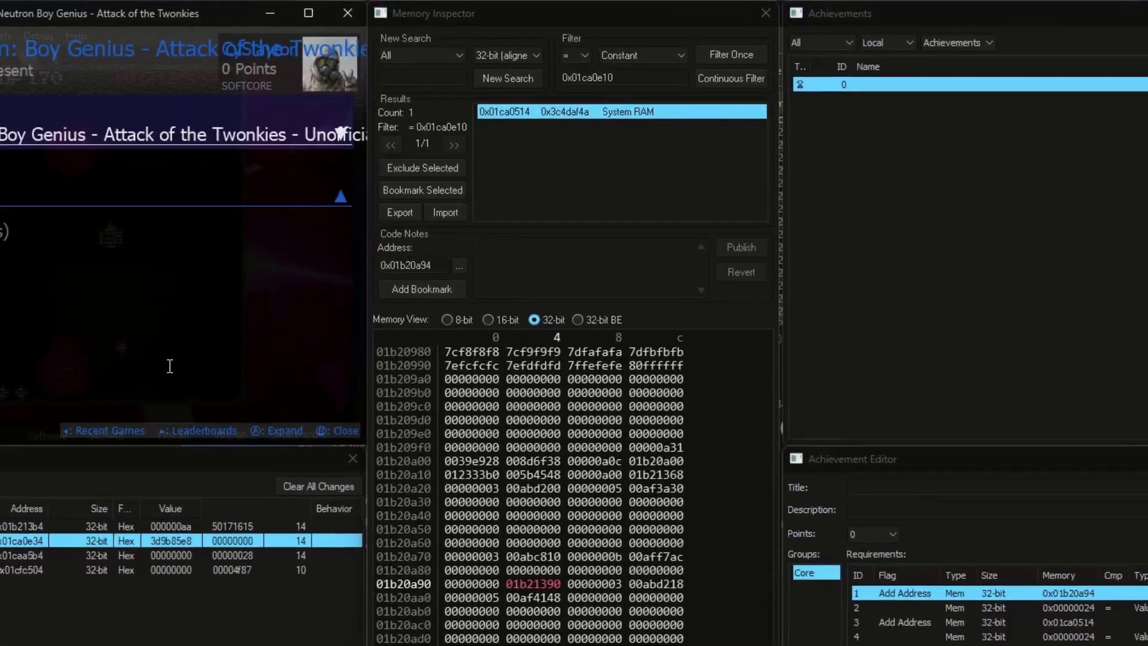
# Select address 0x01b20a90 and run a new memory search for values equal to it.
pyautogui.click(490, 595)
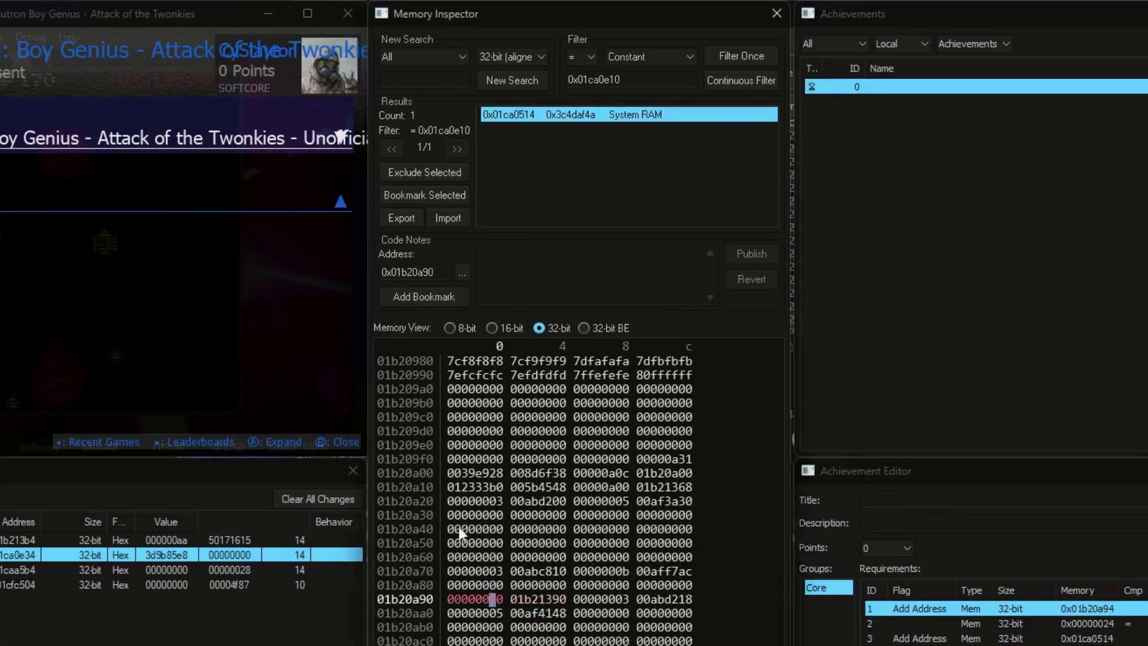
pyautogui.doubleClick(639, 85)
pyautogui.write('0x01b20a90')
pyautogui.click(525, 80)
pyautogui.click(752, 56)
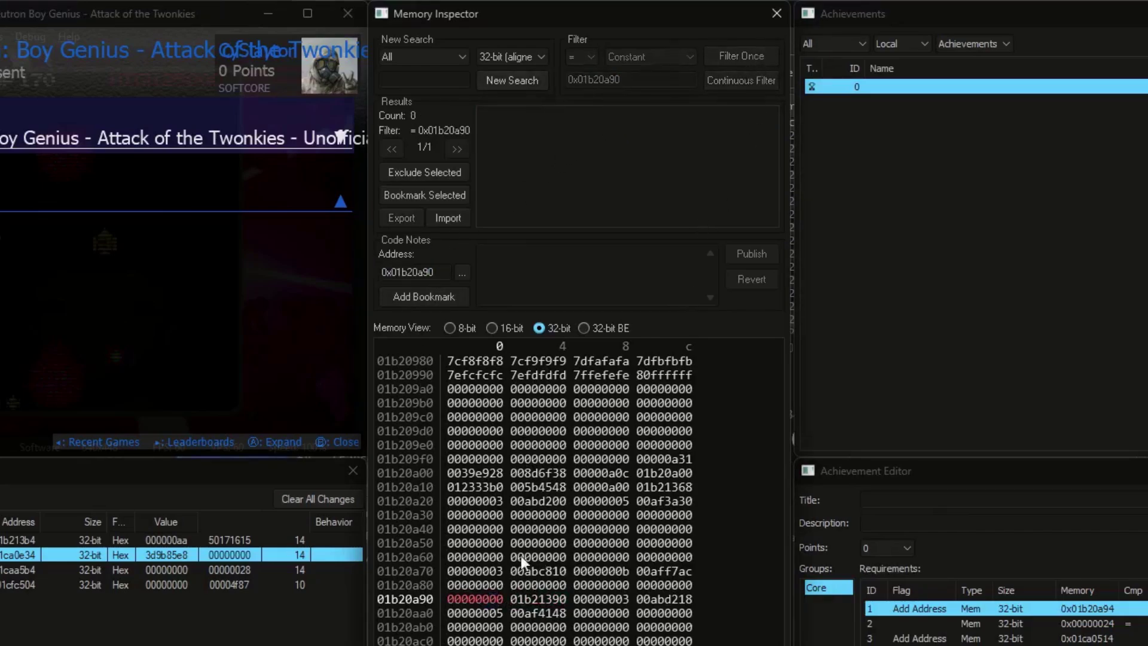
# Repeat the equal-value search for each row address above, from 0x01b20a80 up to 0x01b20a20.
pyautogui.click(482, 586)
pyautogui.click(525, 80)
pyautogui.write('0x01b20a80')
pyautogui.click(734, 55)
pyautogui.press('Up')
pyautogui.press('Up')
pyautogui.press('Up')
pyautogui.press('Up')
pyautogui.press('Up')
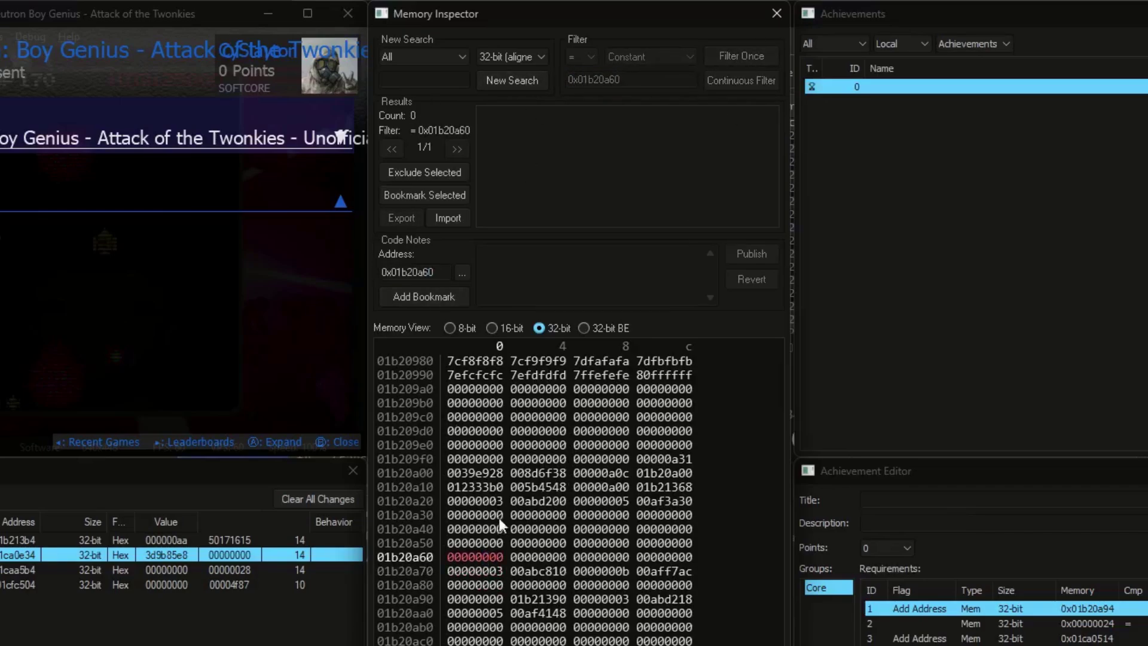
pyautogui.press('Up')
pyautogui.press('Up')
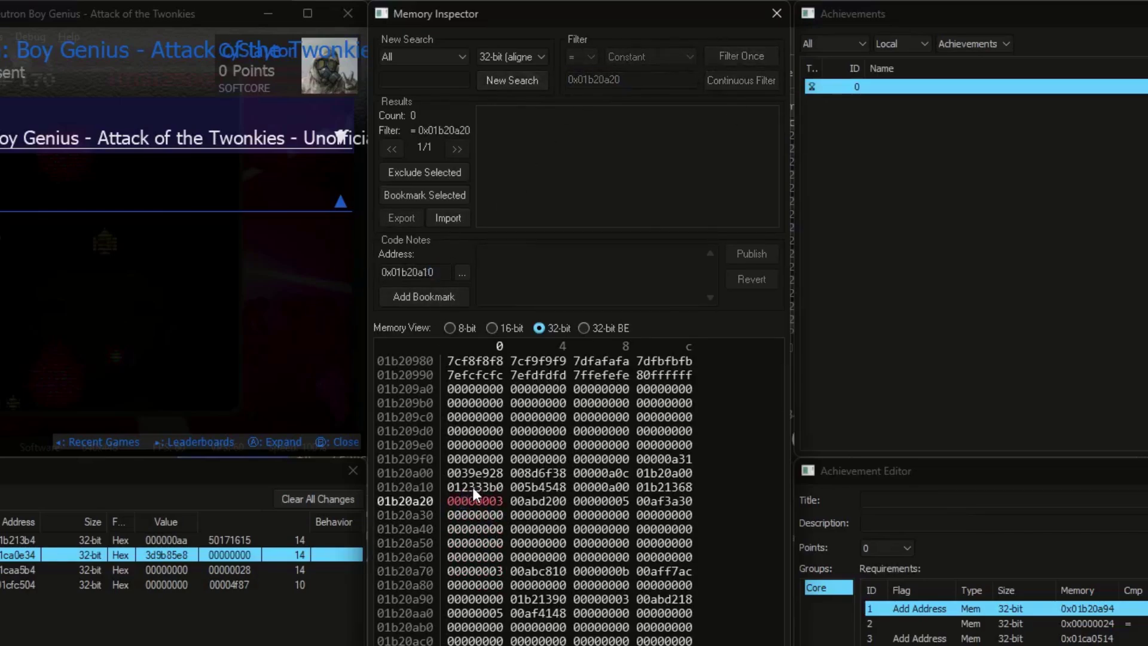
# Run a new memory search for values equal to 0x01b20a10 and jump to the result at 0x005b4548.
pyautogui.click(512, 82)
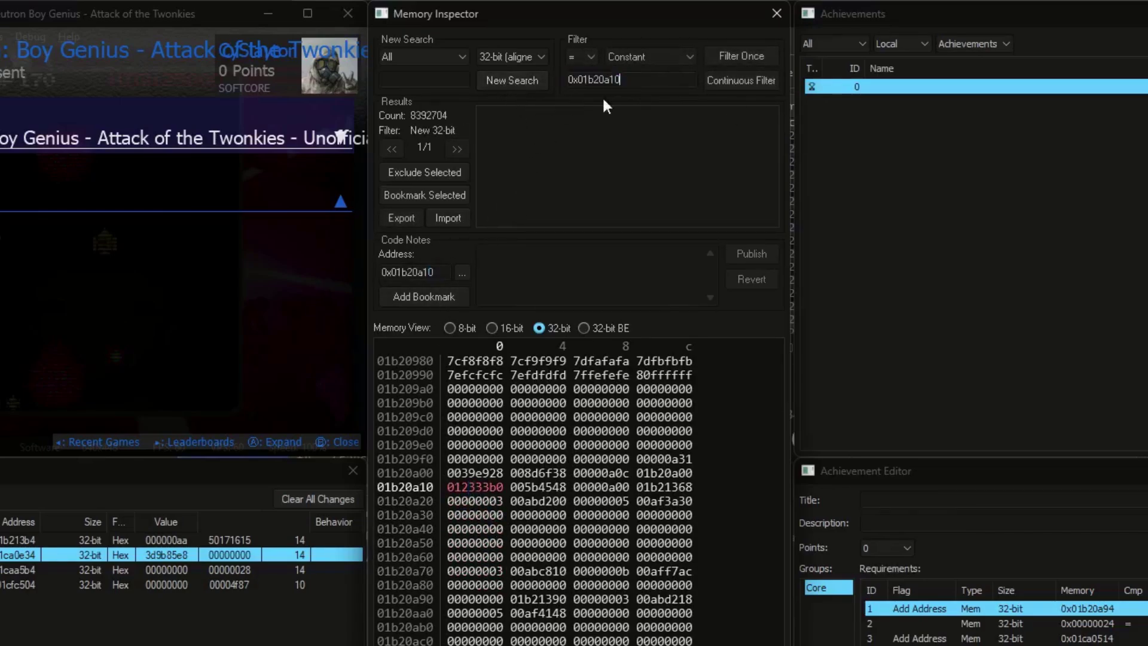
pyautogui.click(742, 56)
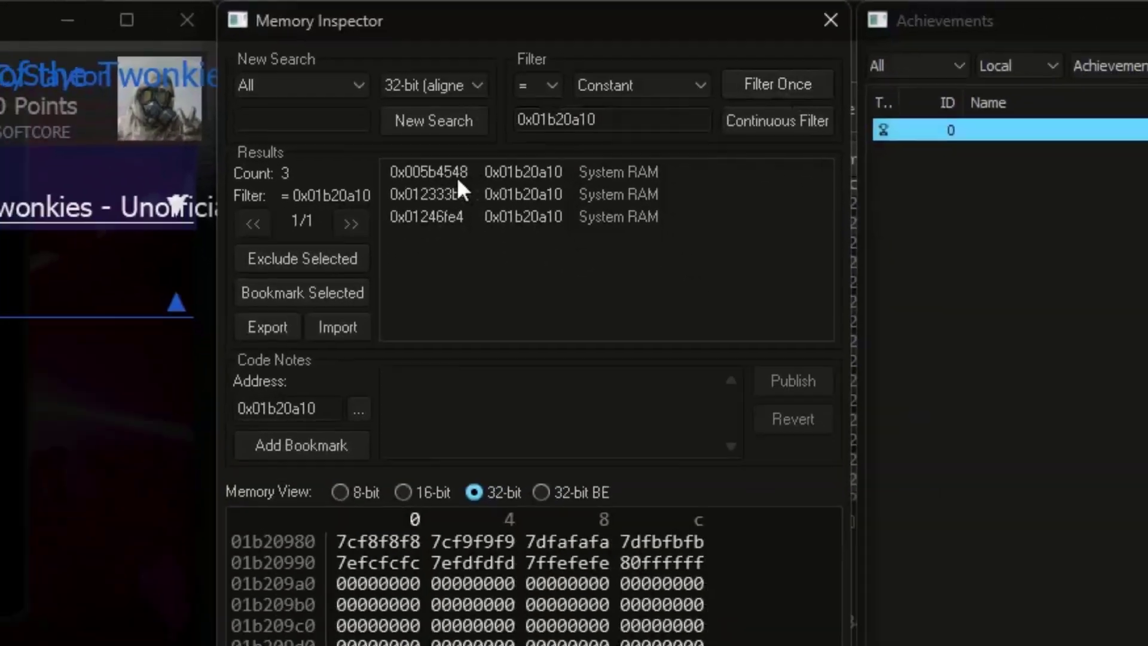
pyautogui.click(442, 348)
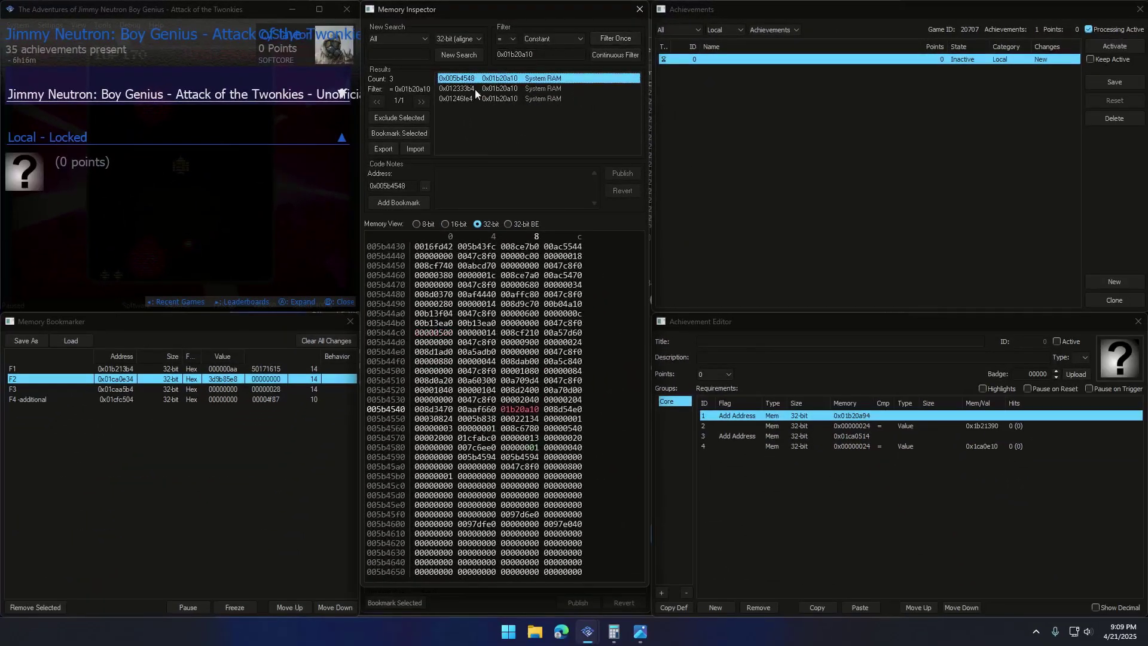
# Add 0x005b4548 as an Add Address requirement, add a requirement with offset 0x00000000 after it and follow it to its address in memory.
pyautogui.click(725, 611)
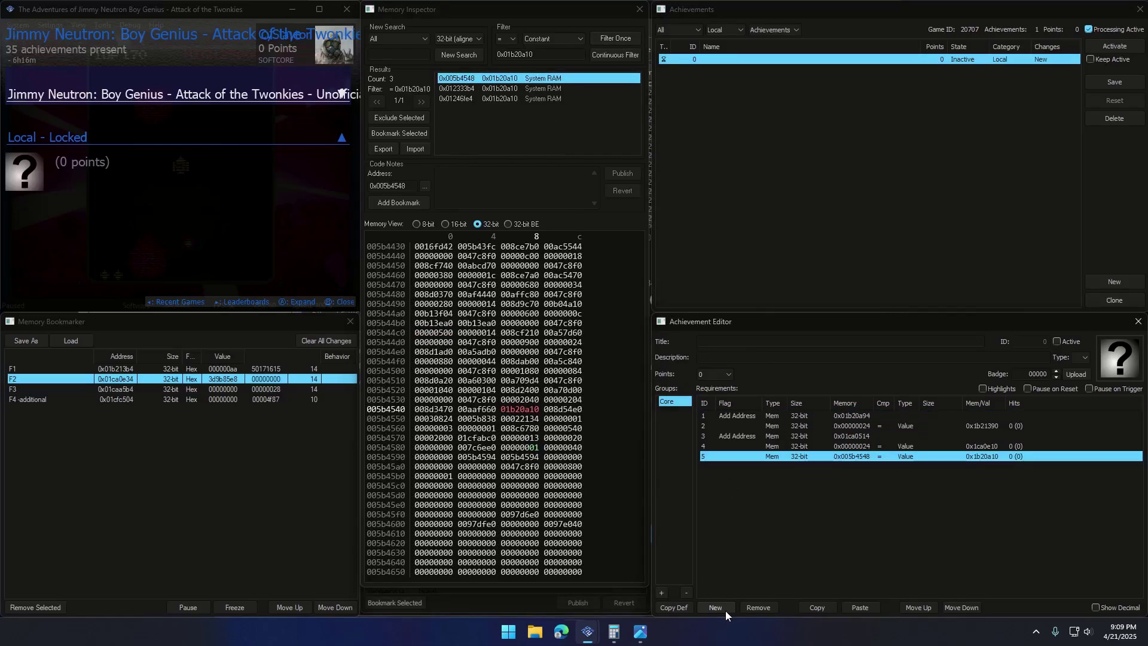
pyautogui.click(741, 460)
pyautogui.click(737, 528)
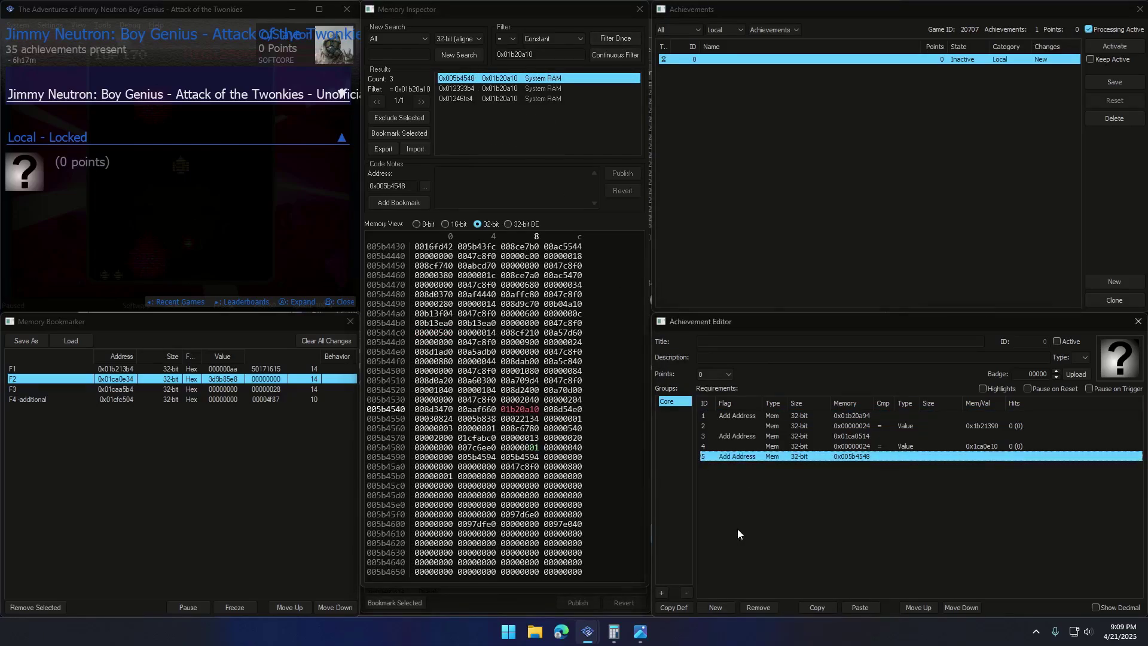
pyautogui.click(718, 607)
pyautogui.click(852, 466)
pyautogui.write('0x00000000')
pyautogui.press('Return')
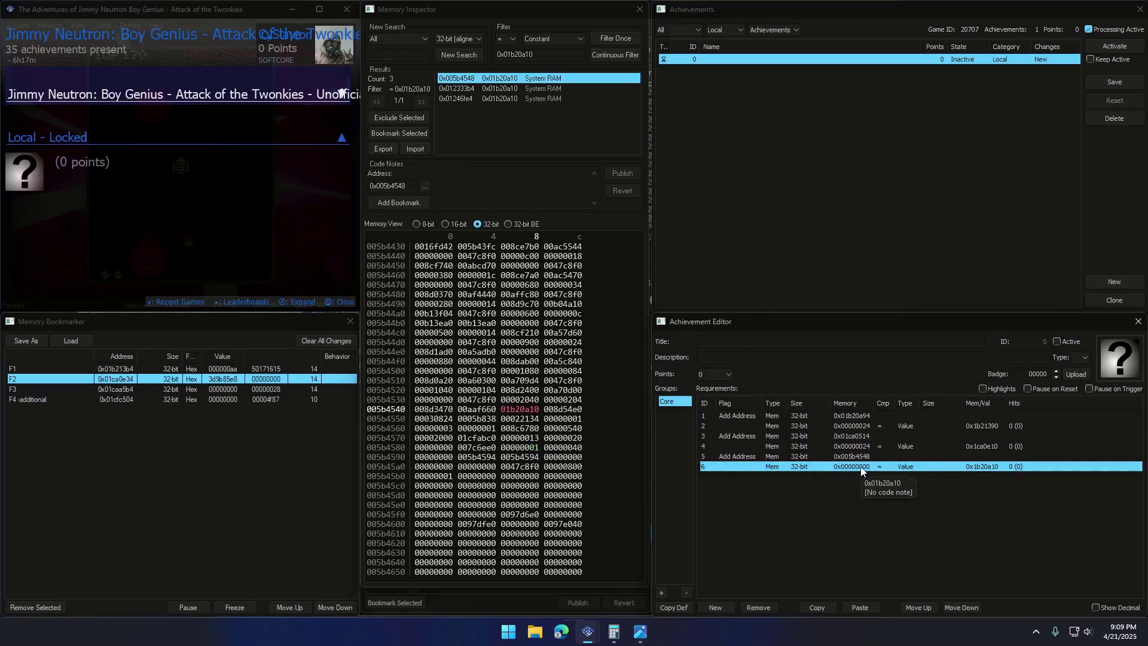
pyautogui.click(861, 470)
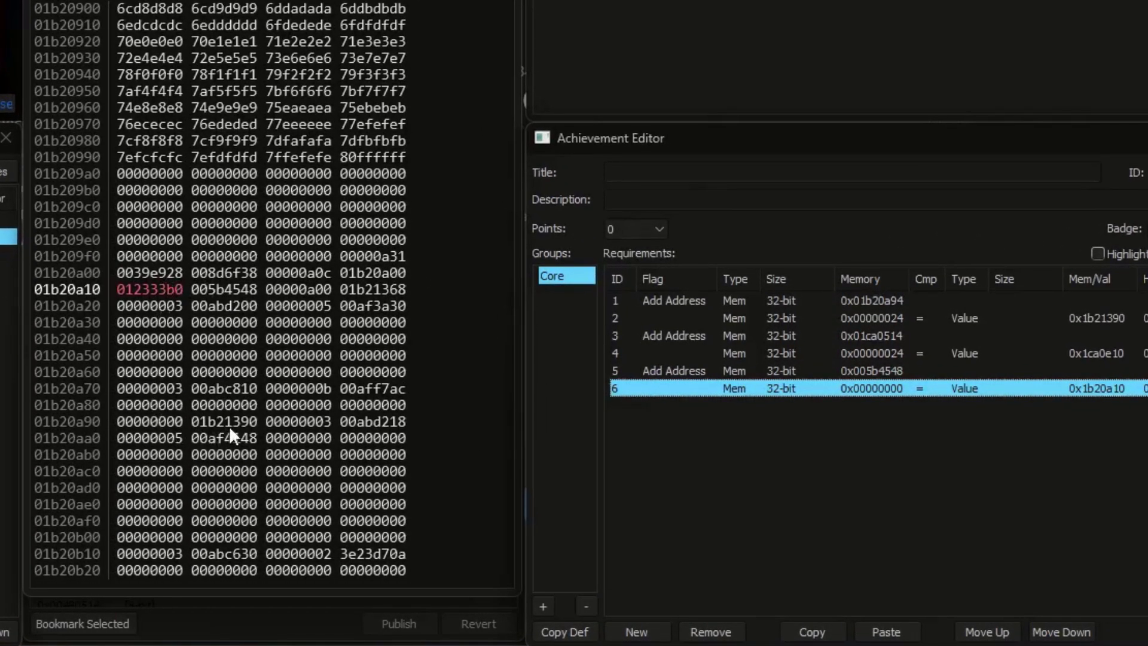
# Count the distance from 0x01b20a10 to the pointer at 0x01b20a94 and set requirement 6's memory offset to 0x84.
pyautogui.click(235, 422)
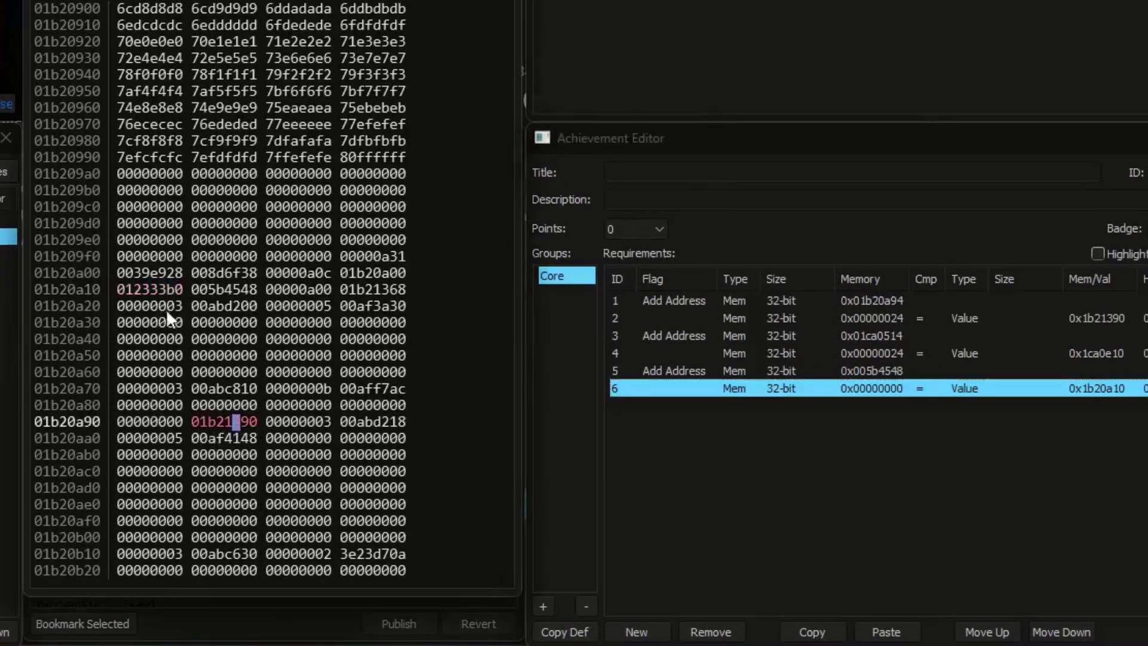
pyautogui.click(152, 290)
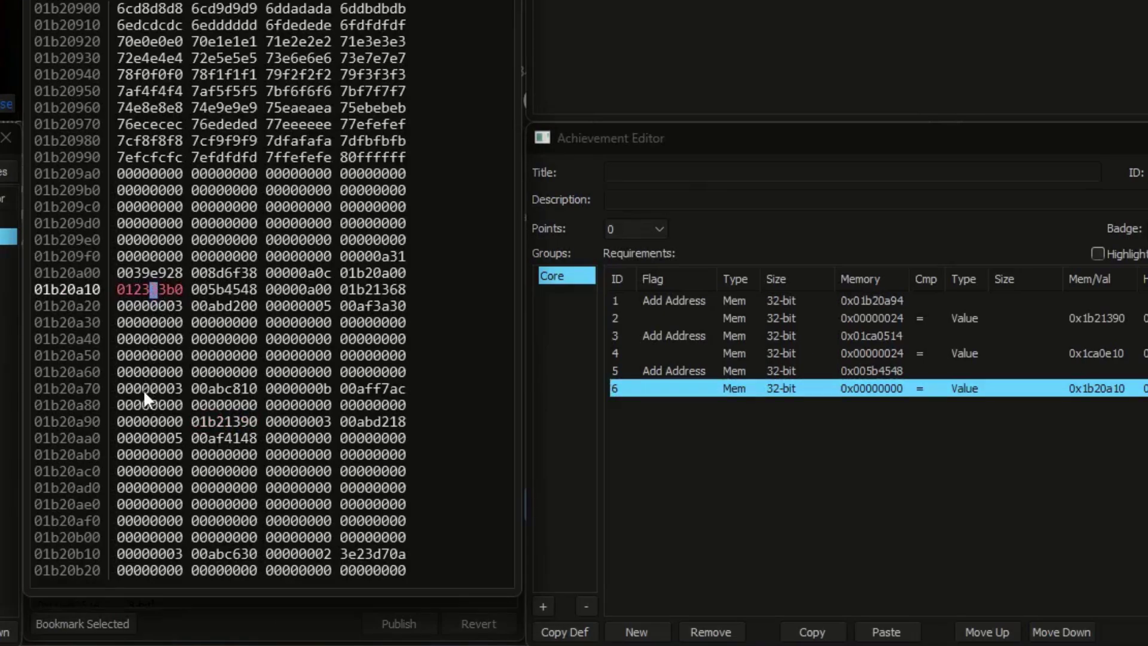
pyautogui.click(145, 422)
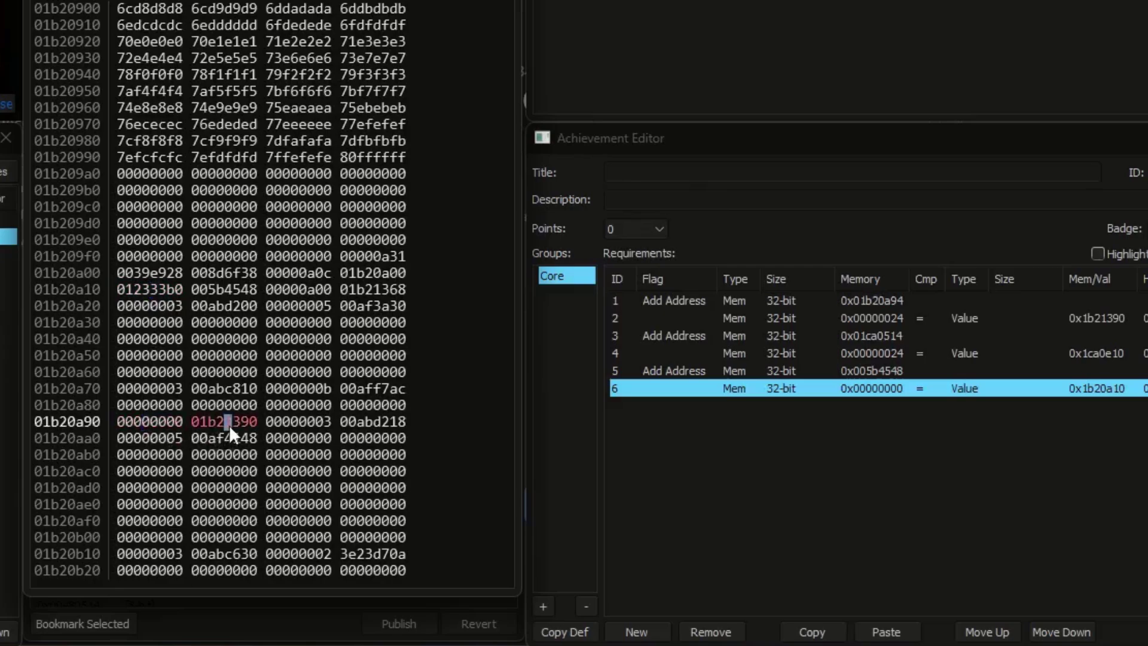
pyautogui.doubleClick(882, 386)
pyautogui.write('84')
# Move requirement 4 (offset 0x24) to the end of the list and flag the 0x84 requirement as Add Address.
pyautogui.click(882, 353)
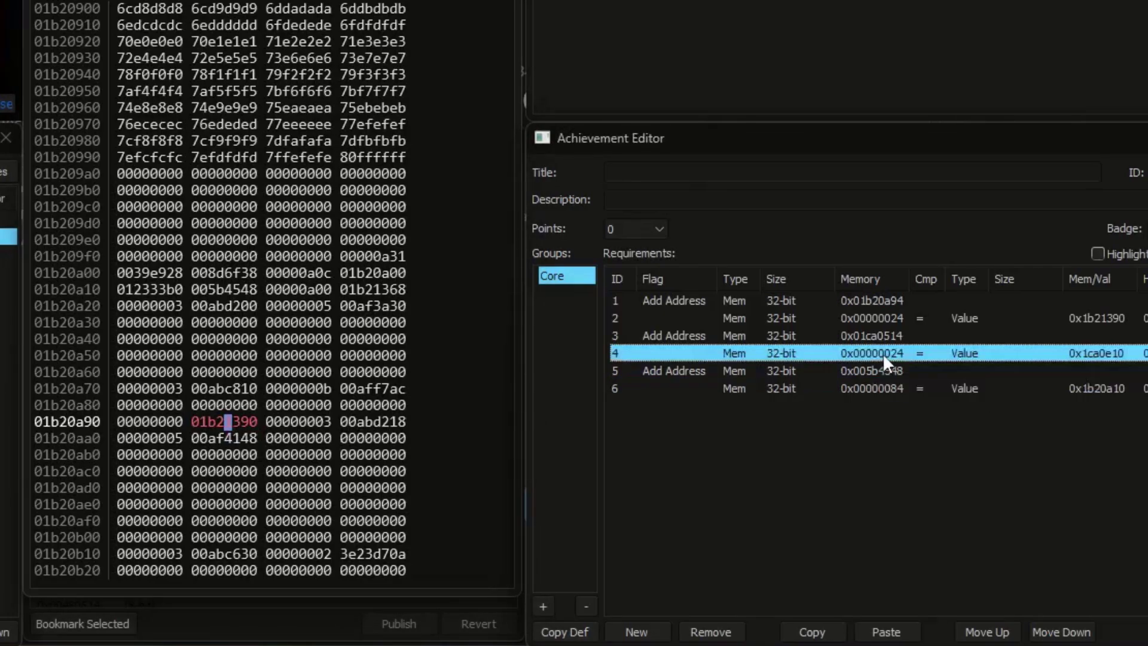
pyautogui.click(1055, 631)
pyautogui.click(1055, 631)
pyautogui.doubleClick(664, 372)
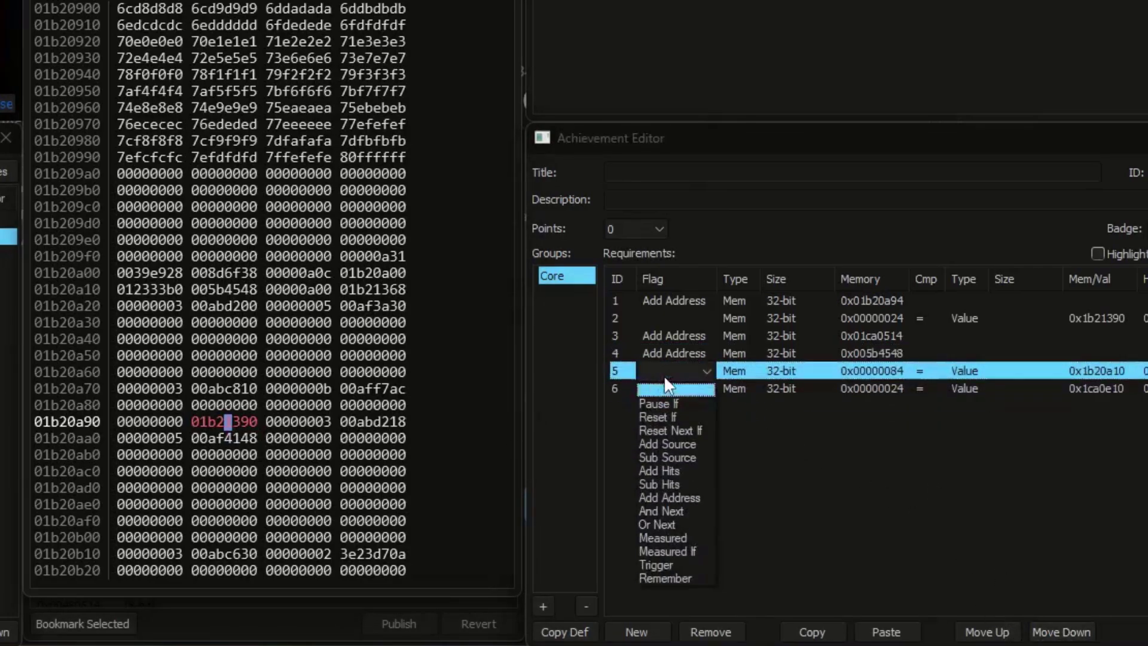
pyautogui.click(690, 500)
# Remove the first three requirements, leaving only the chain that starts at 0x005b4548.
pyautogui.click(691, 335)
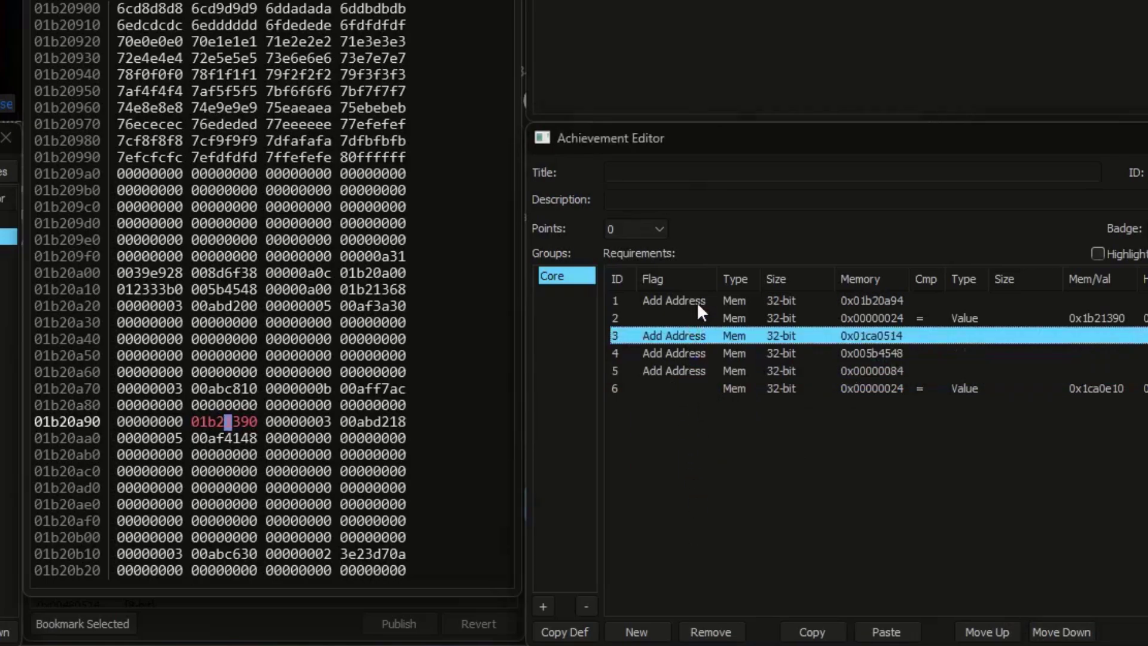
pyautogui.keyDown('shift'); pyautogui.click(697, 301); pyautogui.keyUp('shift')
pyautogui.click(710, 632)
# Load save state 3, follow the 0x24 requirement to the score address in memory and pause the game.
pyautogui.click(534, 273)
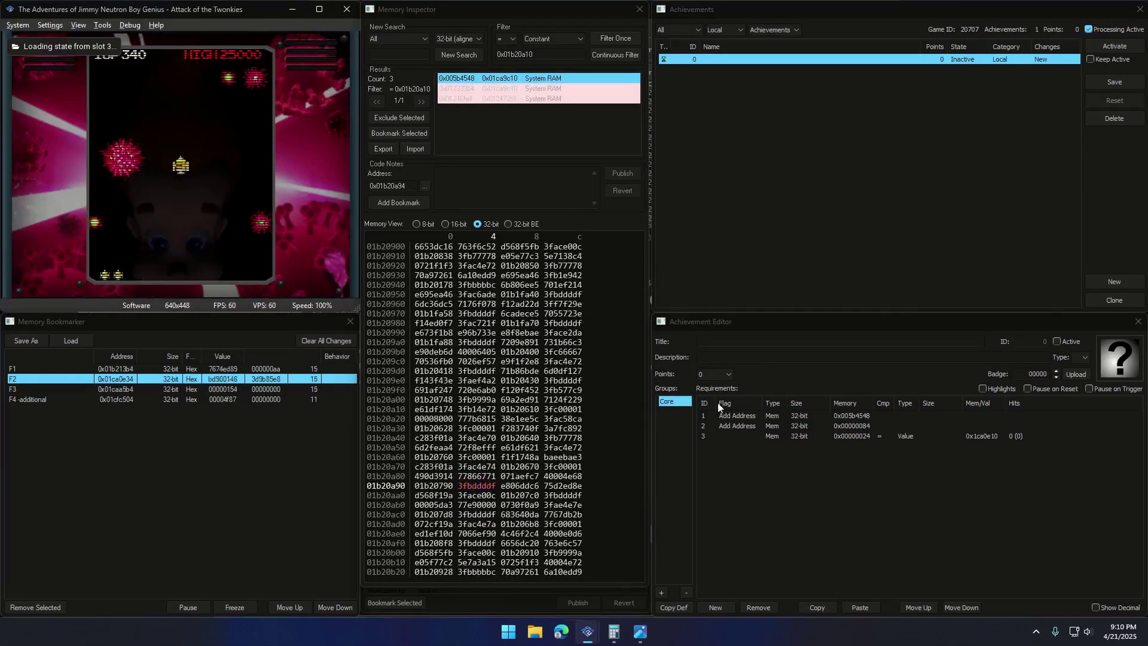
pyautogui.click(864, 437)
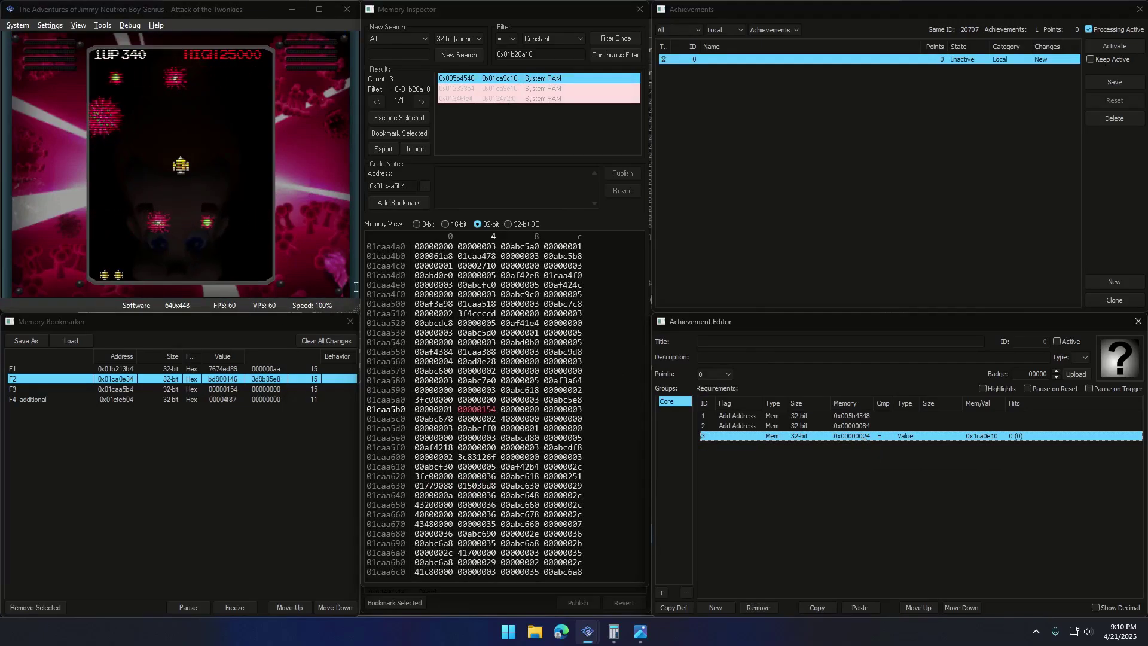
pyautogui.click(294, 269)
pyautogui.press('Escape')
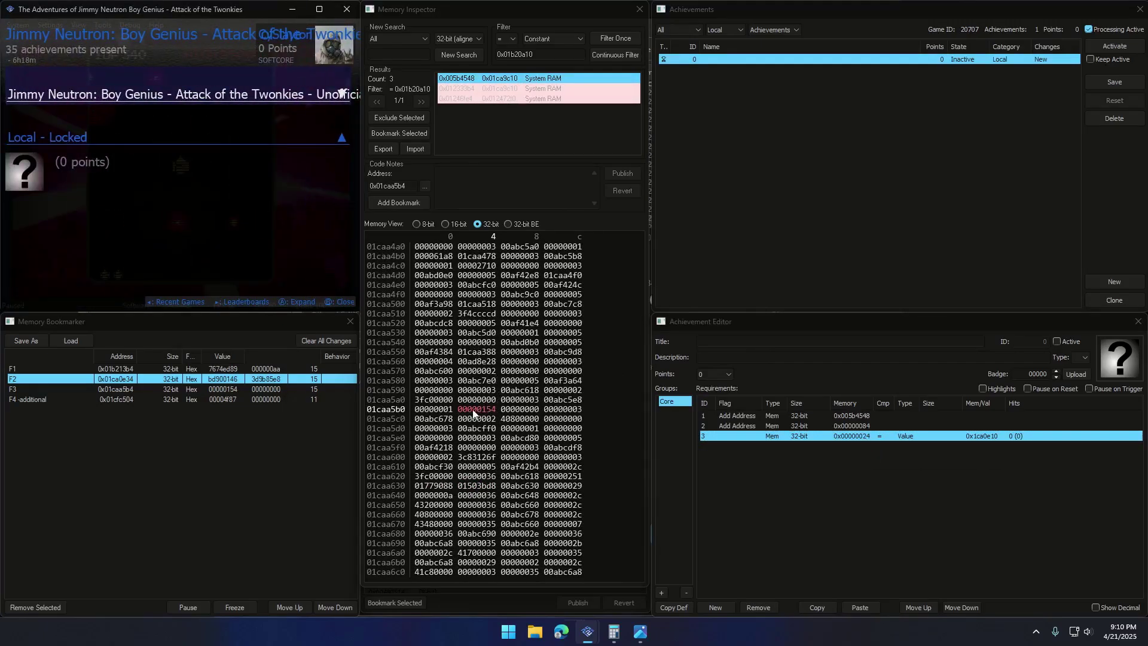
# Follow each link of the pointer chain from 0x005b4548 through offsets 0x84 and 0x24, comparing the addresses across save states.
pyautogui.click(846, 417)
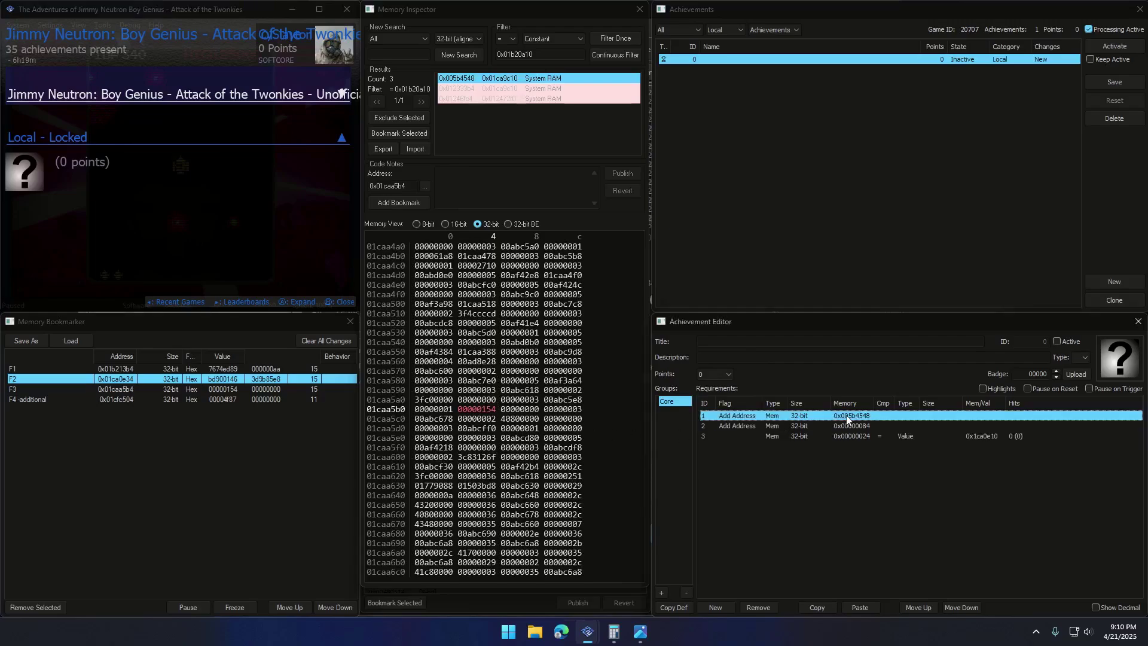
pyautogui.doubleClick(846, 418)
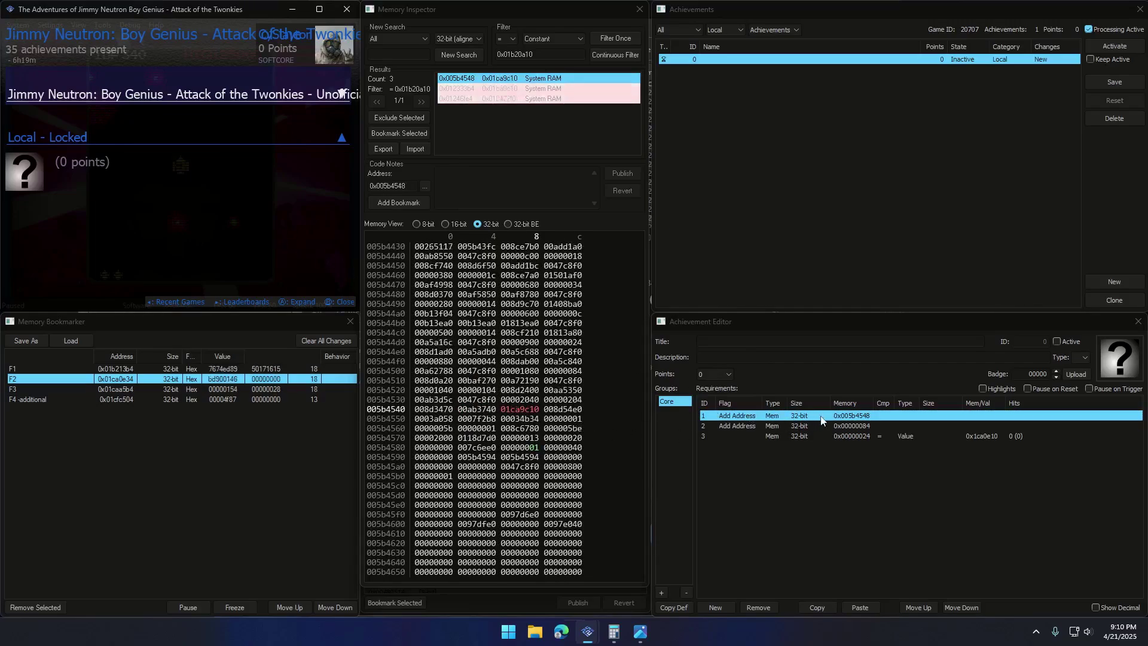
pyautogui.doubleClick(852, 425)
pyautogui.doubleClick(852, 427)
pyautogui.doubleClick(853, 428)
pyautogui.click(853, 428)
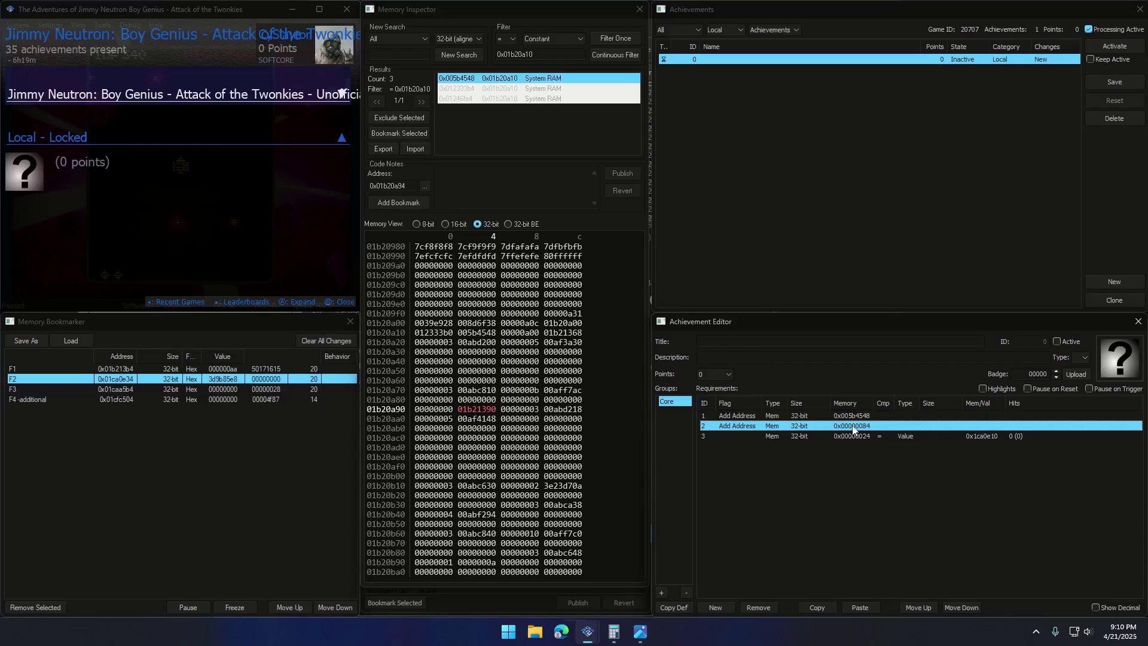
pyautogui.click(852, 436)
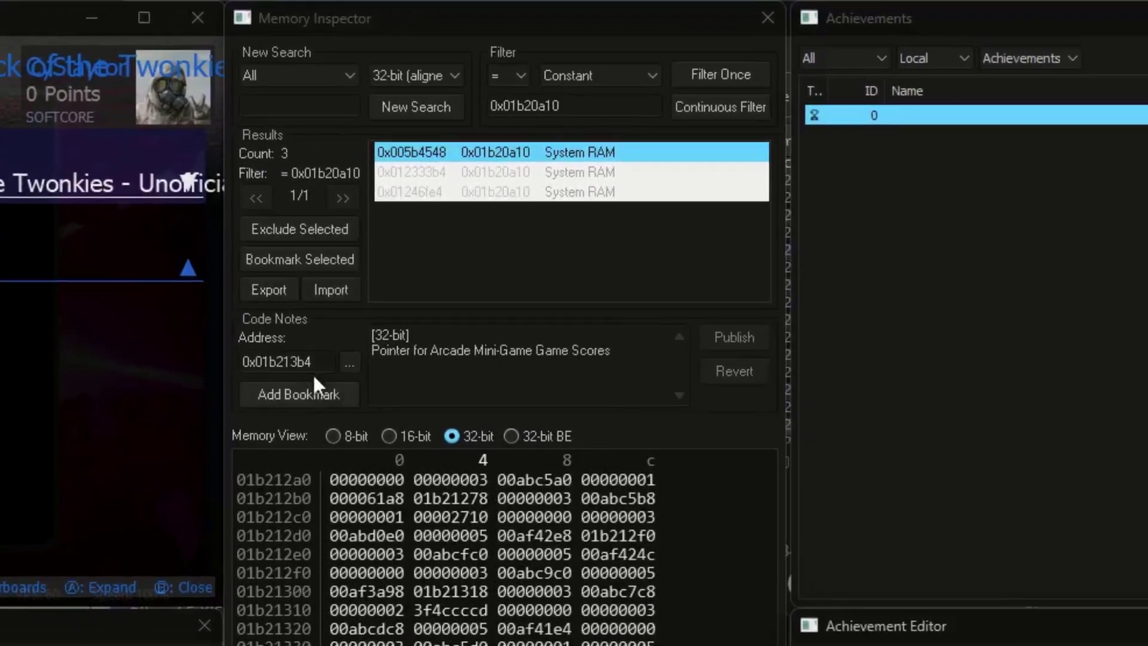
# Copy the score address 0x01b213b4, start a new memory search and filter for values less than it.
pyautogui.moveTo(332, 326); pyautogui.dragTo(248, 326)
pyautogui.hotkey('ctrl', 'c')
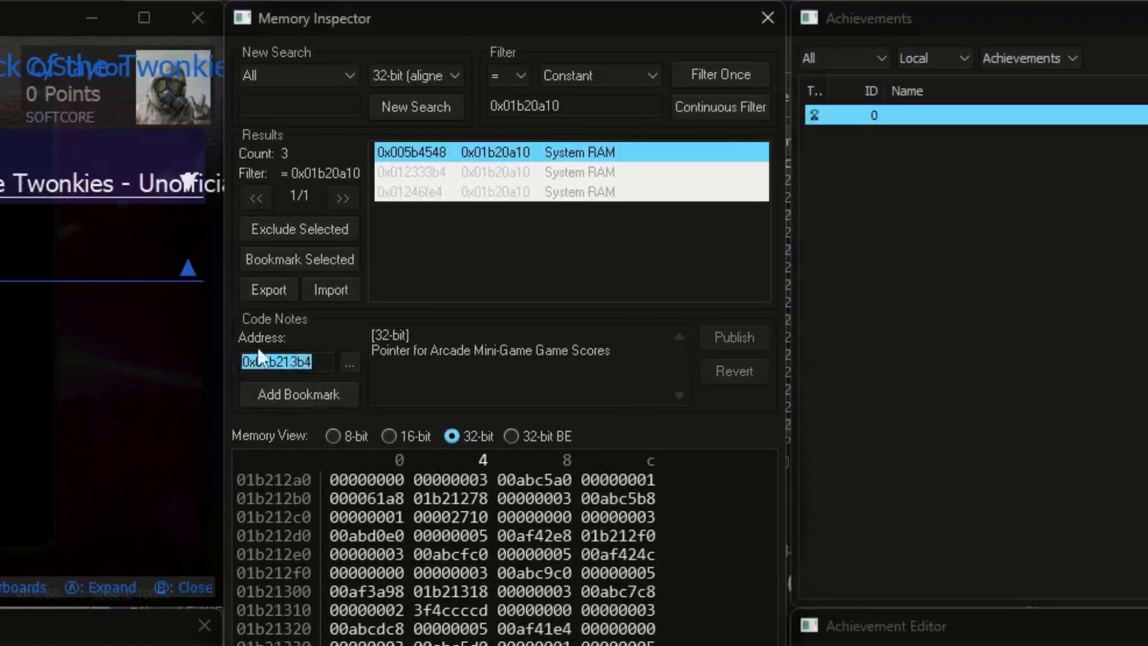
pyautogui.click(410, 107)
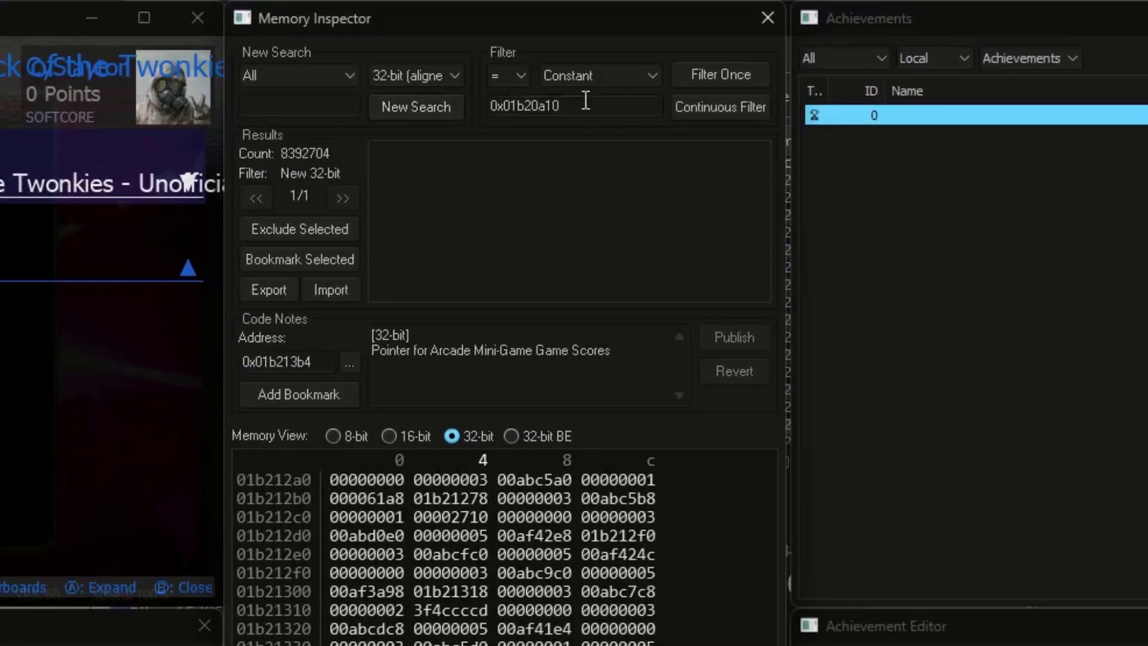
pyautogui.moveTo(585, 103); pyautogui.dragTo(455, 106)
pyautogui.hotkey('ctrl', 'v')
pyautogui.click(501, 74)
pyautogui.click(502, 113)
pyautogui.click(722, 75)
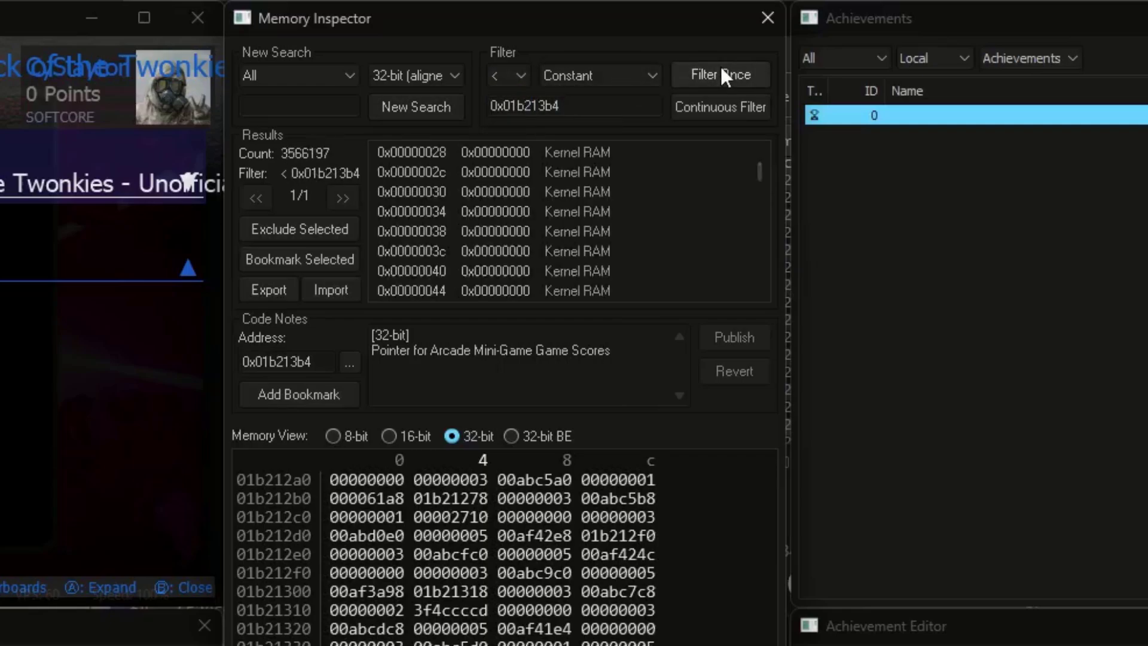
# Narrow the search results to values greater than 0x01b21200.
pyautogui.click(576, 110)
pyautogui.hotkey('shift', 'Left')
pyautogui.hotkey('shift', 'Left')
pyautogui.hotkey('shift', 'Left')
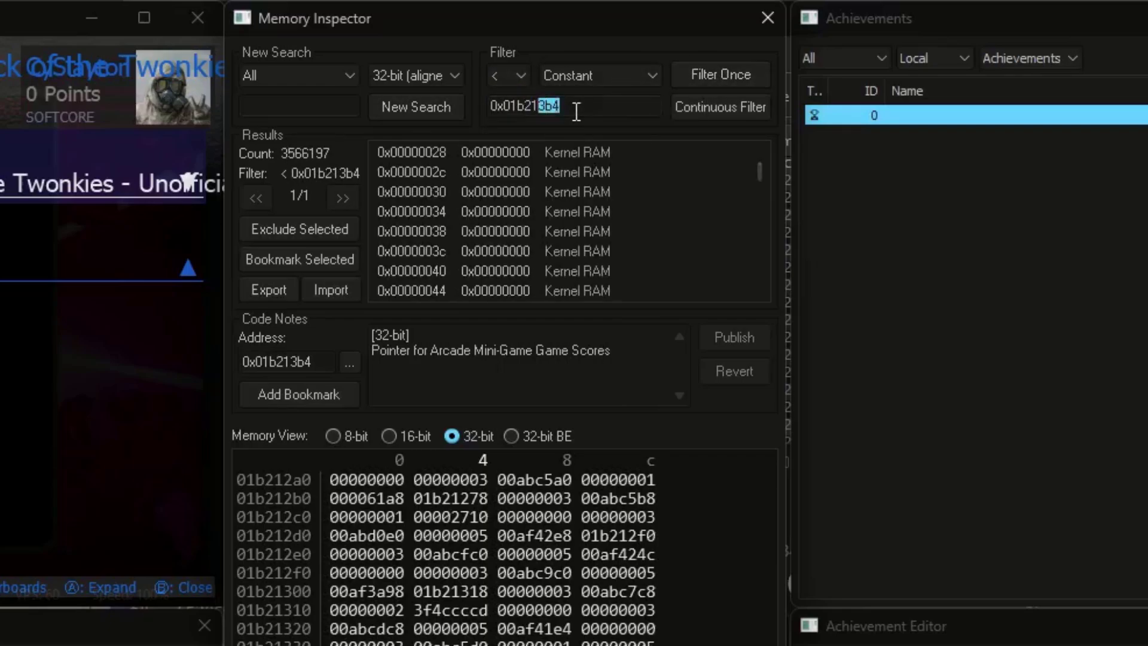
pyautogui.write('200')
pyautogui.click(507, 77)
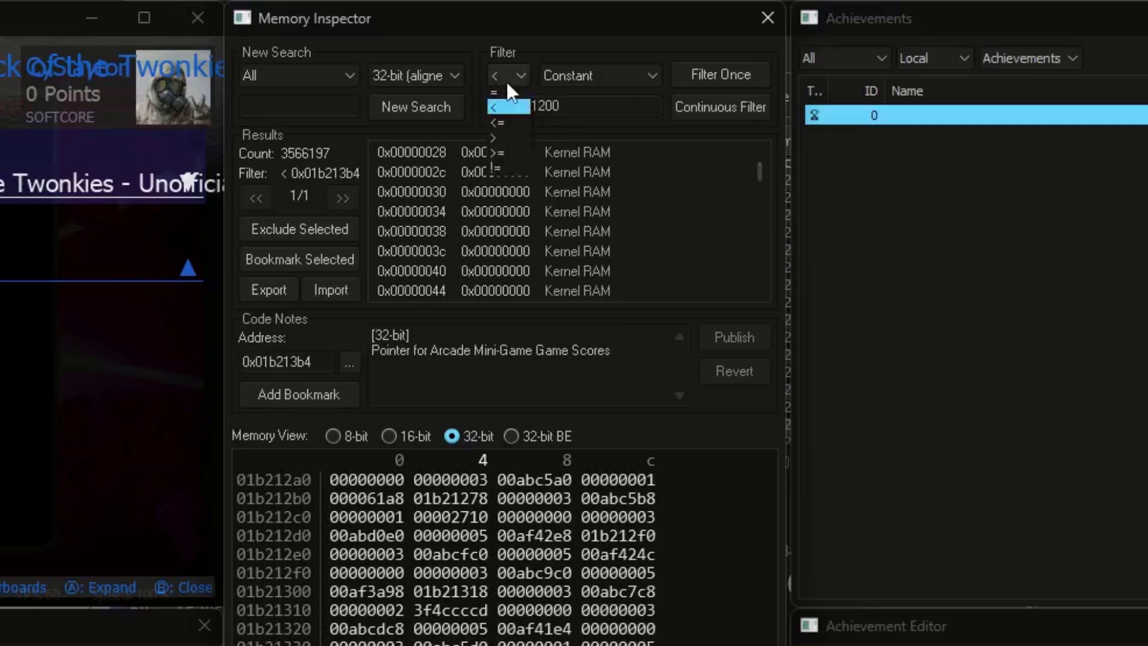
pyautogui.click(498, 141)
pyautogui.click(725, 74)
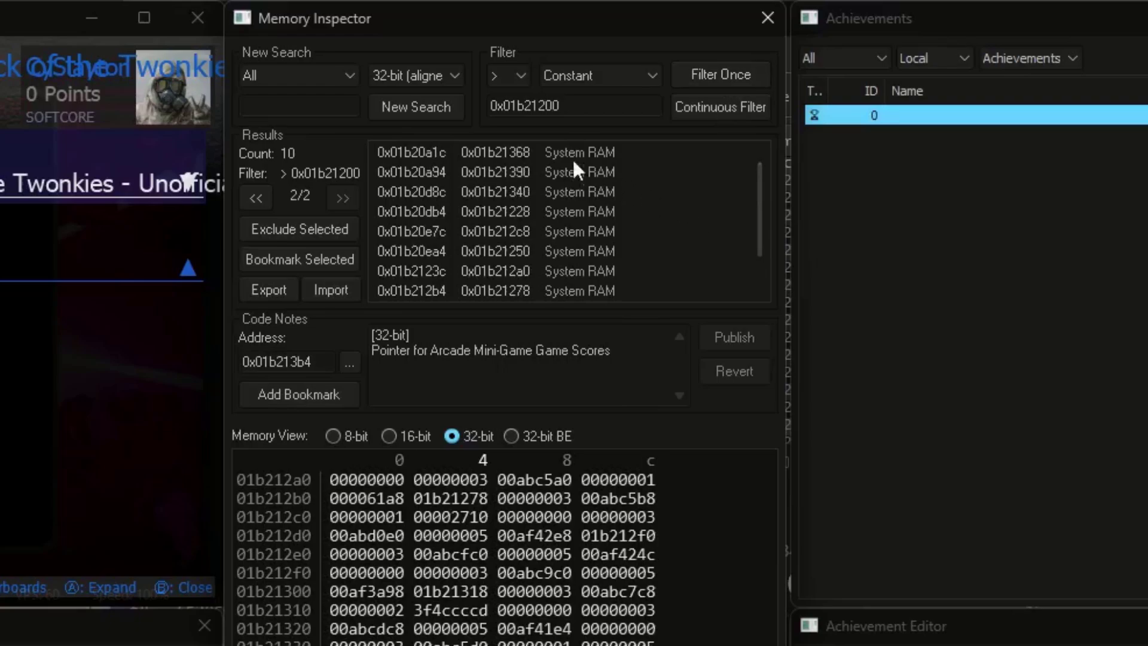
# Exclude 0x01b20a1c, 0x01b20db4, 0x01b20e7c, 0x01b212b4 and 0x01b21304 from the search results, keeping the rest, and jump to 0x01b20a94.
pyautogui.click(557, 153)
pyautogui.keyDown('ctrl'); pyautogui.click(529, 211); pyautogui.keyUp('ctrl')
pyautogui.keyDown('ctrl'); pyautogui.click(528, 229); pyautogui.keyUp('ctrl')
pyautogui.scroll(-1, 568, 234)
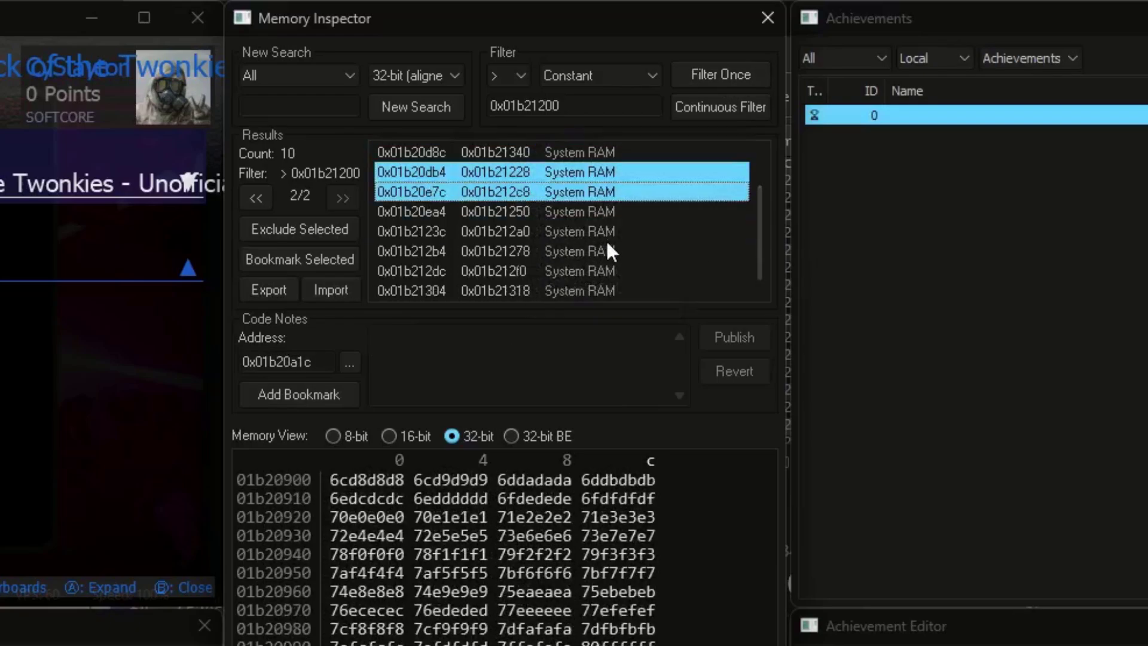
pyautogui.keyDown('ctrl'); pyautogui.click(543, 251); pyautogui.keyUp('ctrl')
pyautogui.keyDown('ctrl'); pyautogui.click(540, 291); pyautogui.keyUp('ctrl')
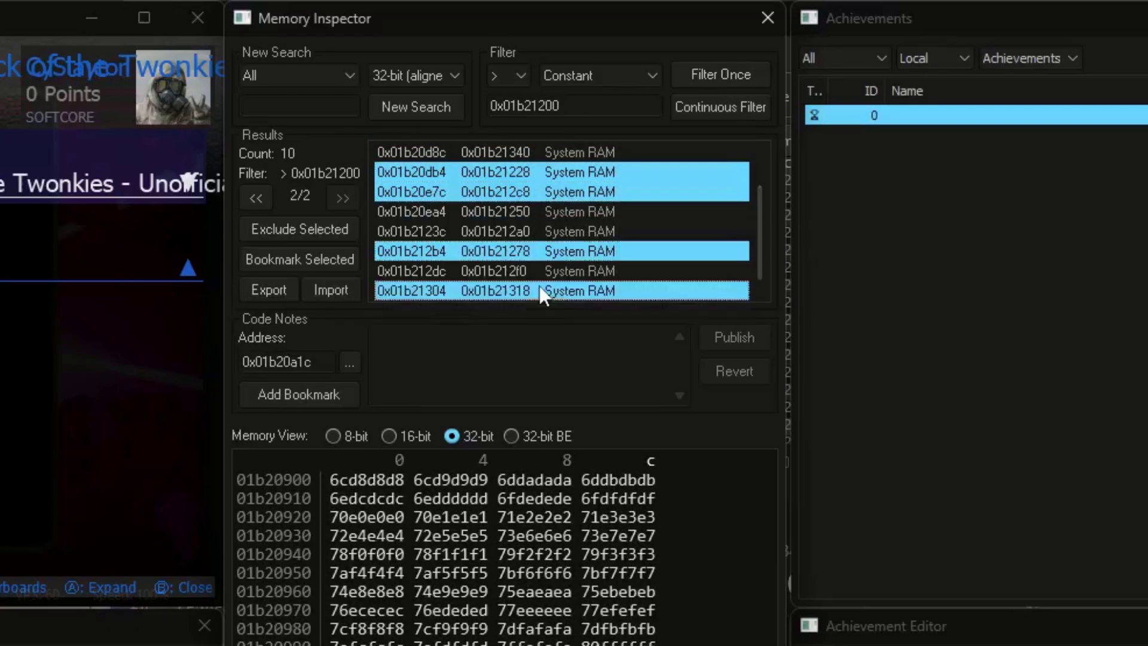
pyautogui.click(305, 229)
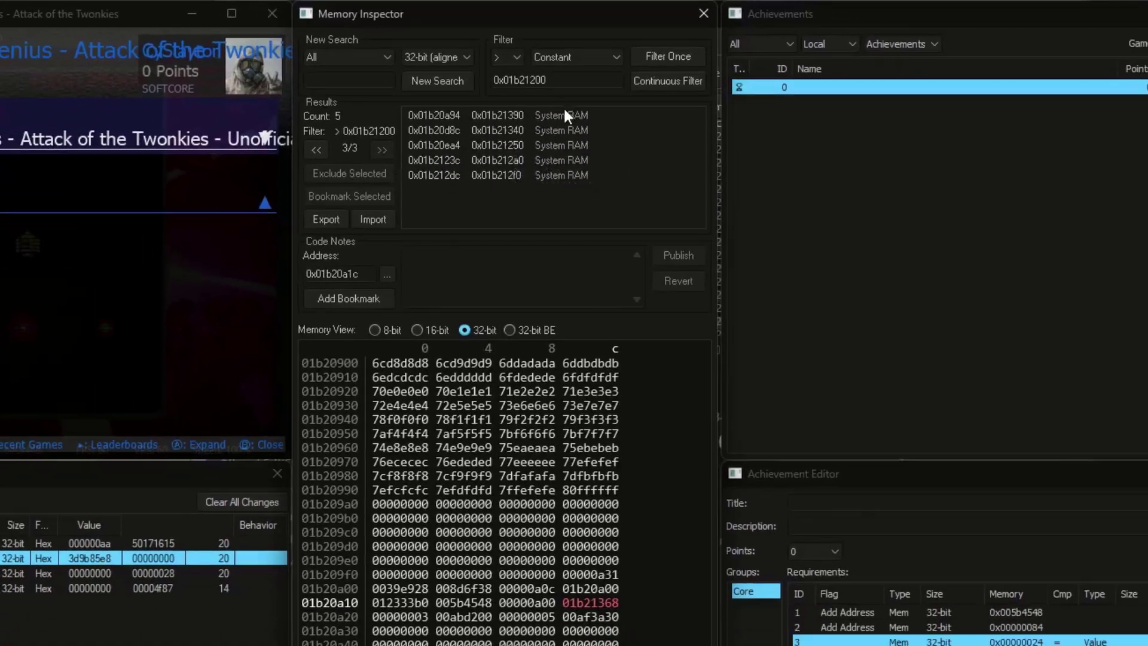
pyautogui.click(580, 152)
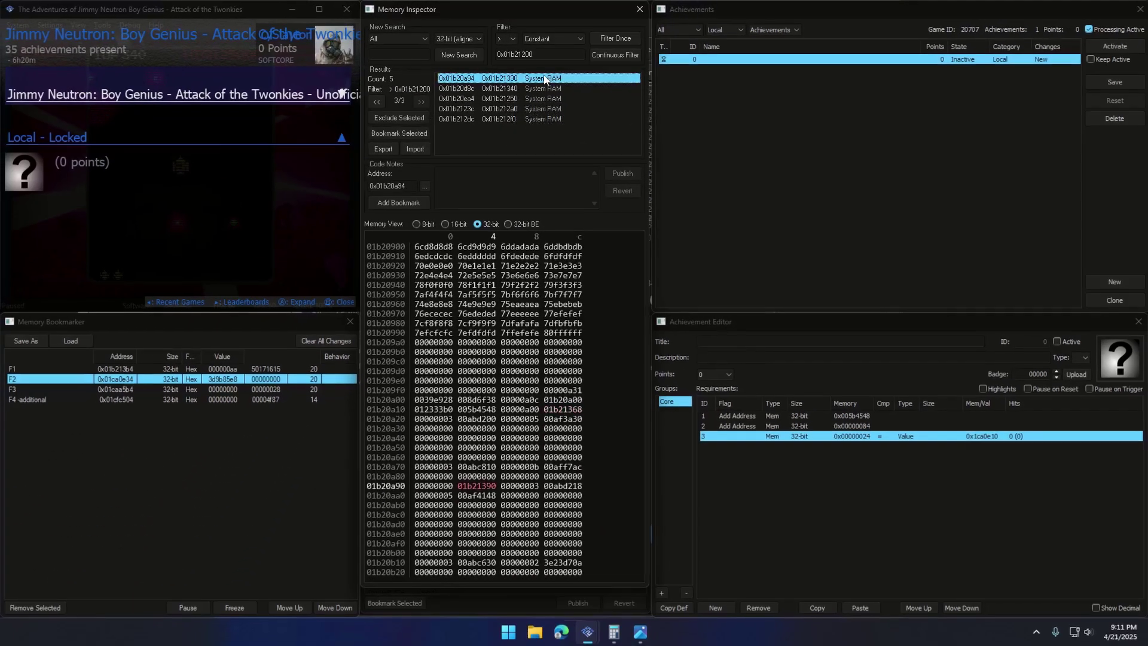